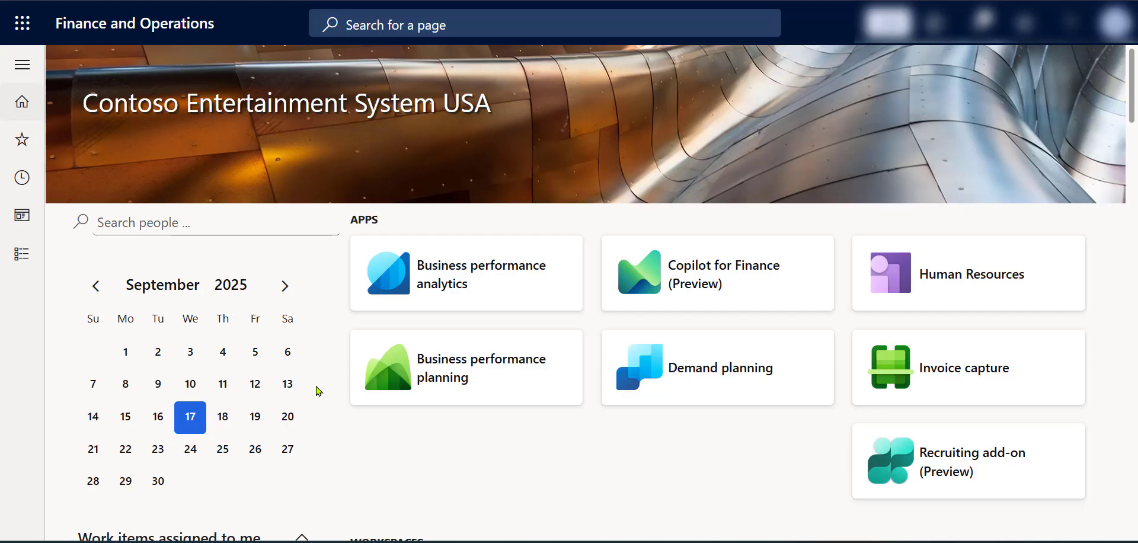
# Open the Number sequences list of the Organization administration module, view the Generate wizard's welcome page and return to the home page
pyautogui.click(28, 267)
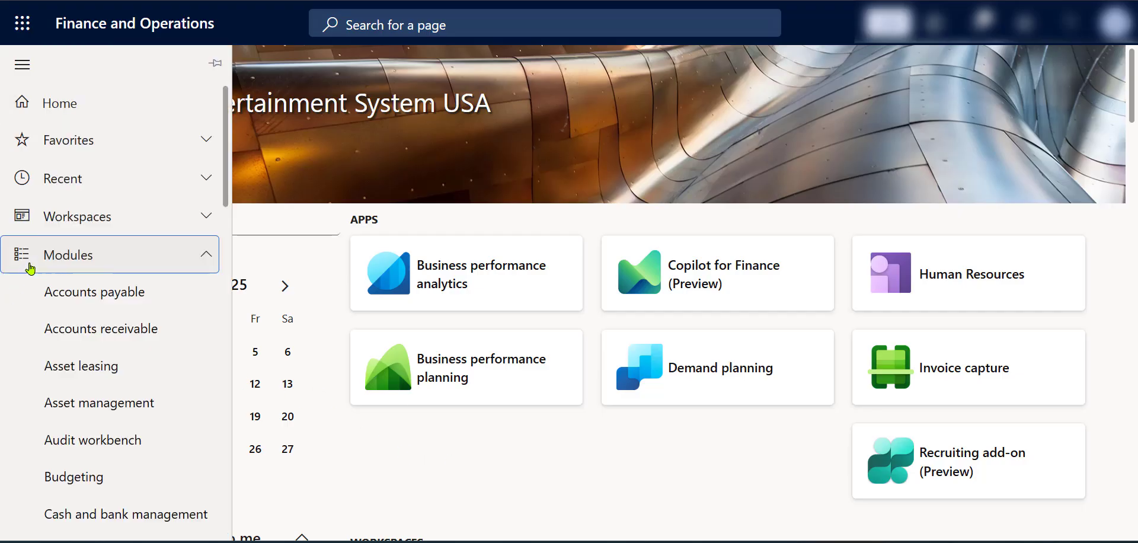
pyautogui.scroll(-3, 117, 425)
pyautogui.scroll(-7, 117, 424)
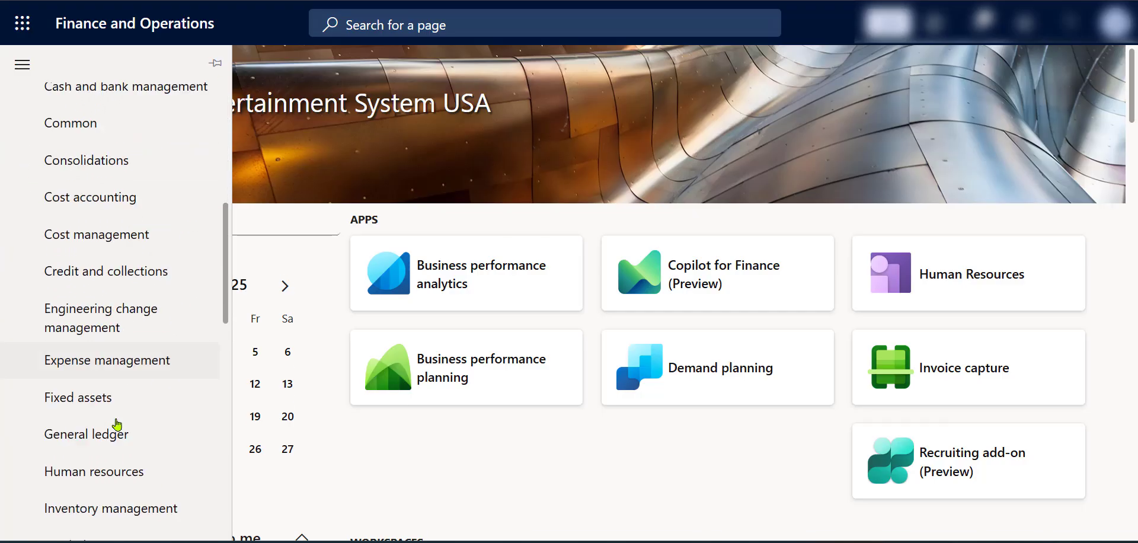
pyautogui.click(117, 425)
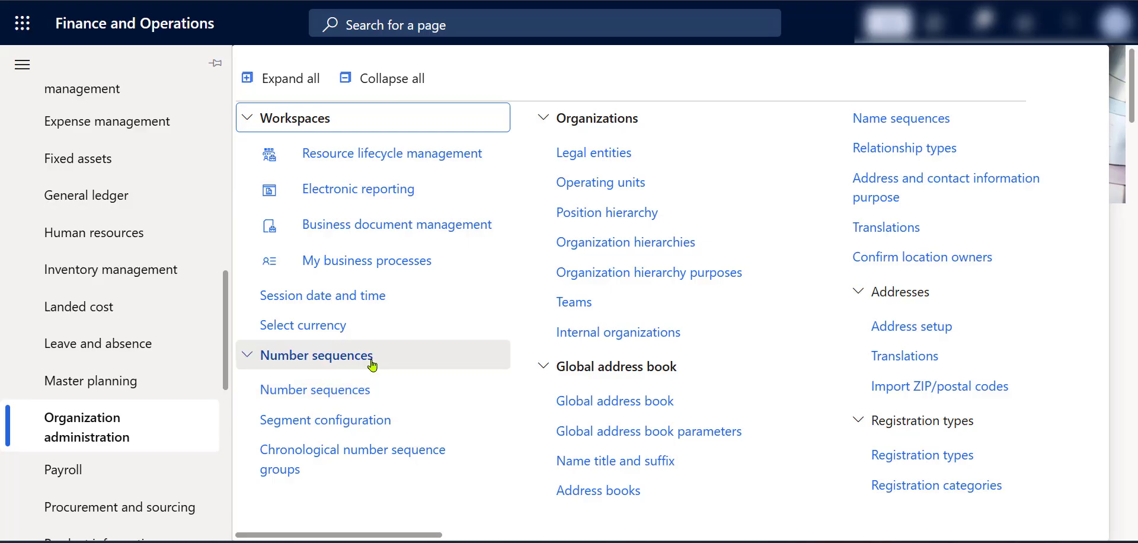
pyautogui.click(367, 391)
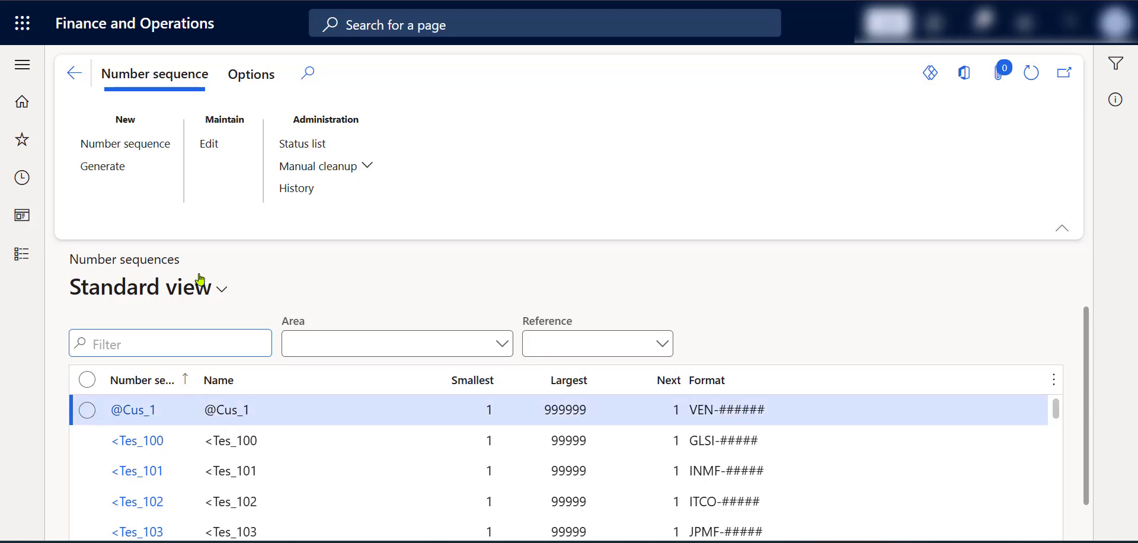
pyautogui.click(117, 171)
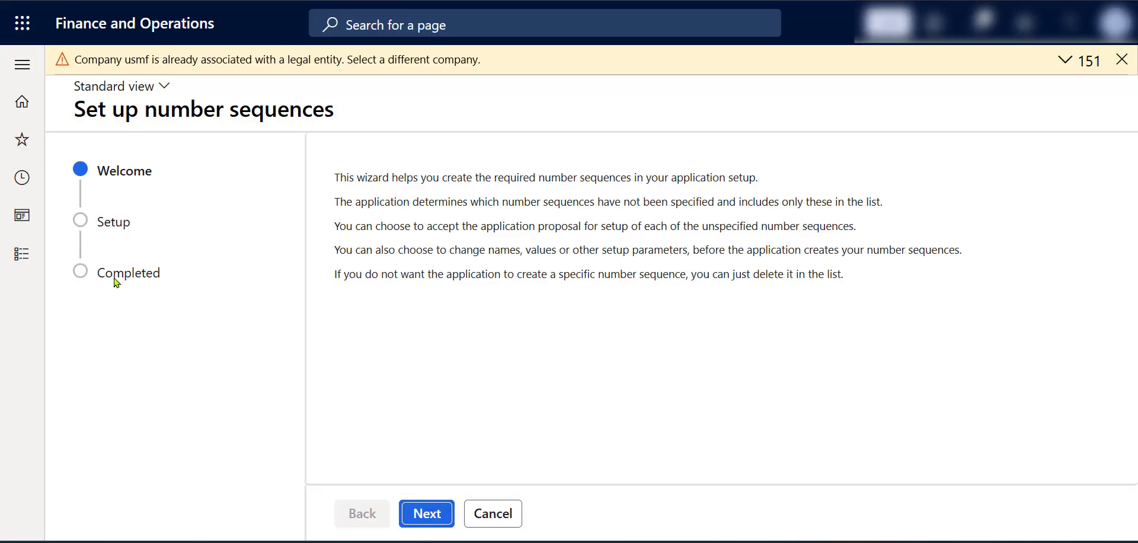
pyautogui.click(86, 18)
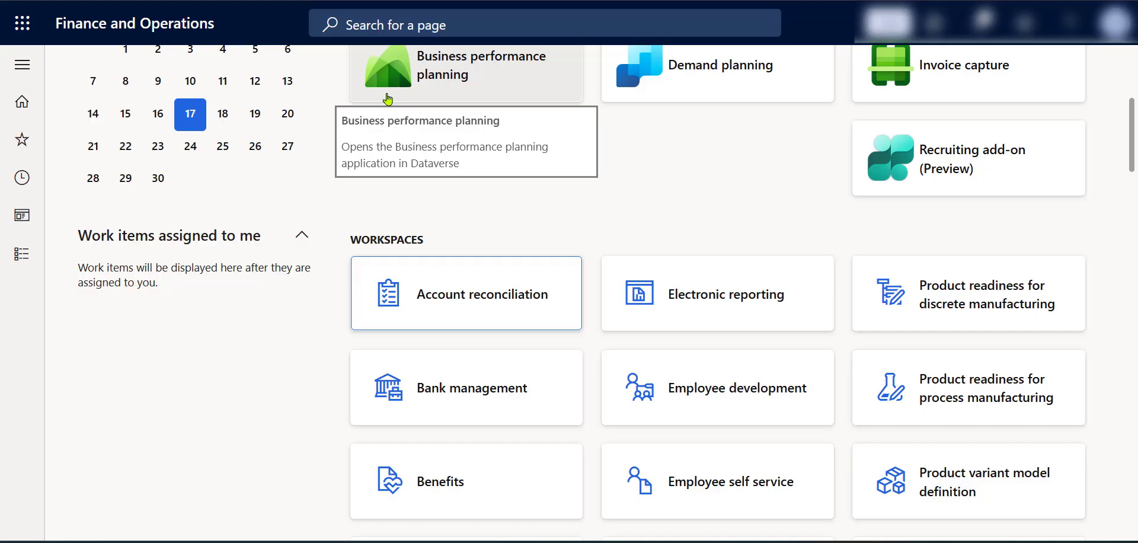
# Open the number sequences section of the Accounts payable parameters
pyautogui.click(21, 256)
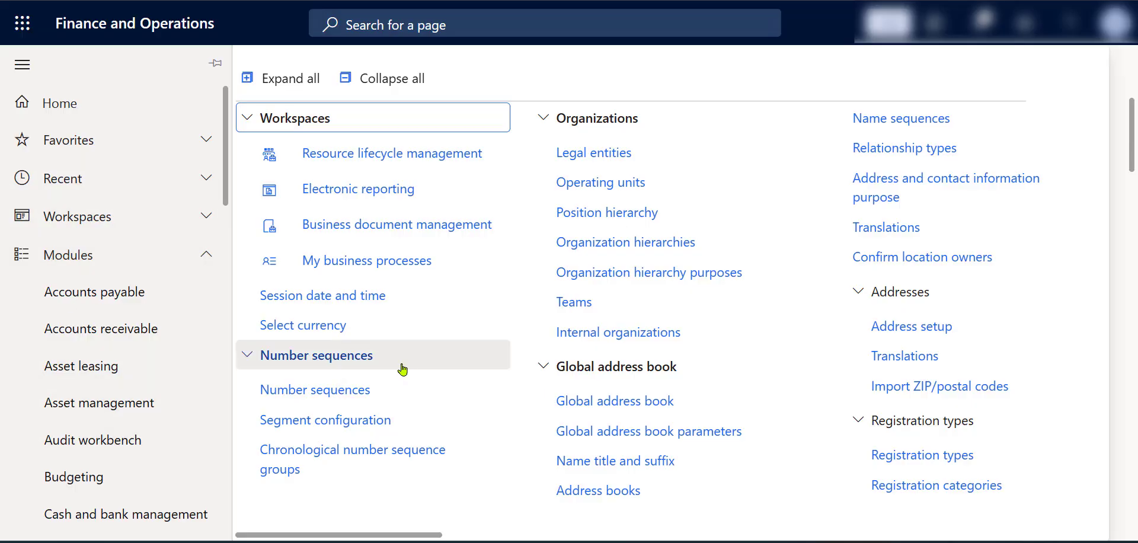
pyautogui.click(156, 295)
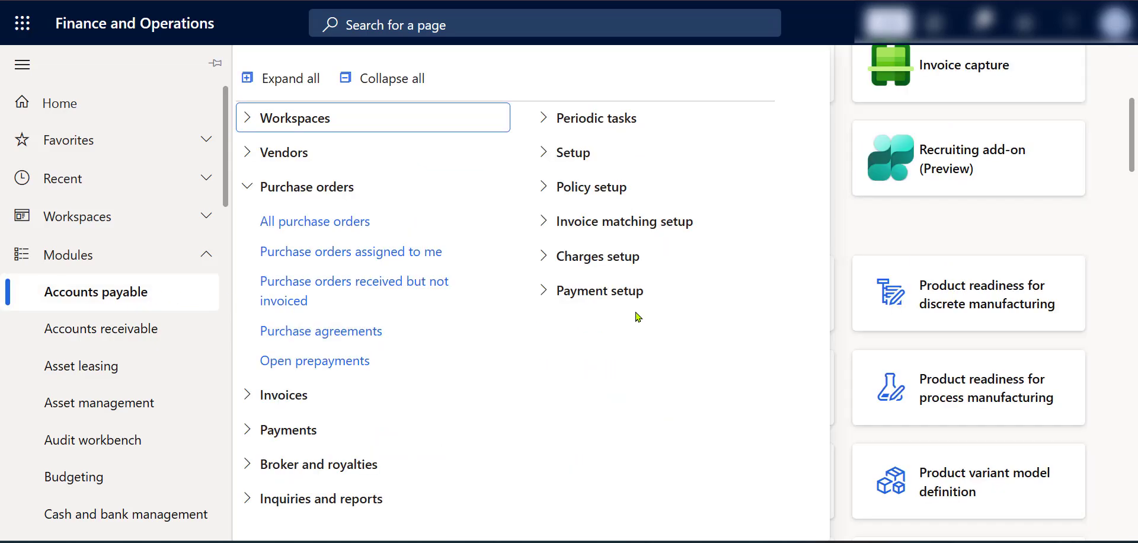
pyautogui.click(664, 166)
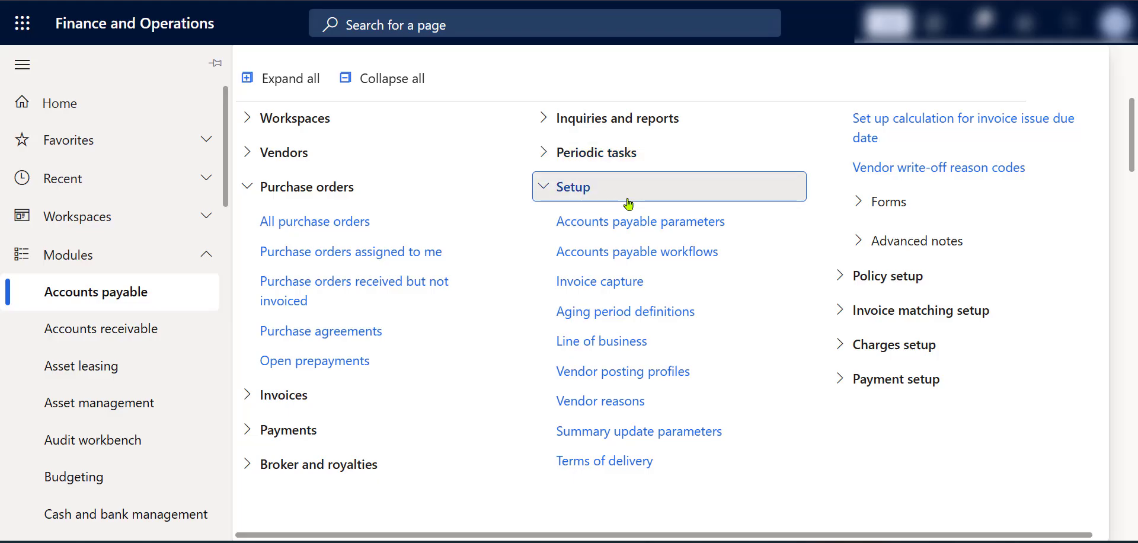
pyautogui.click(689, 230)
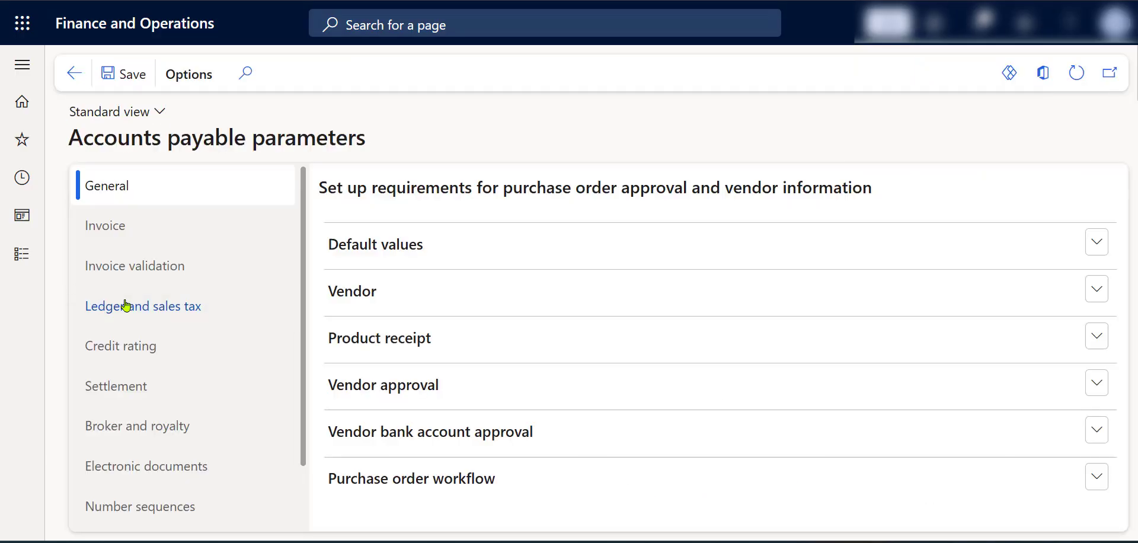
pyautogui.scroll(-2, 298, 355)
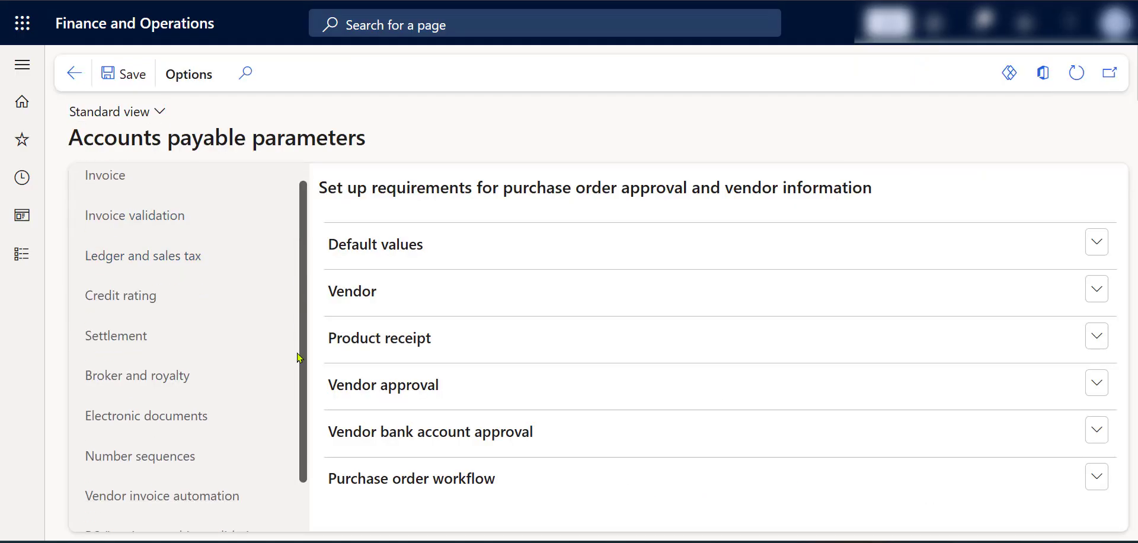
pyautogui.click(157, 437)
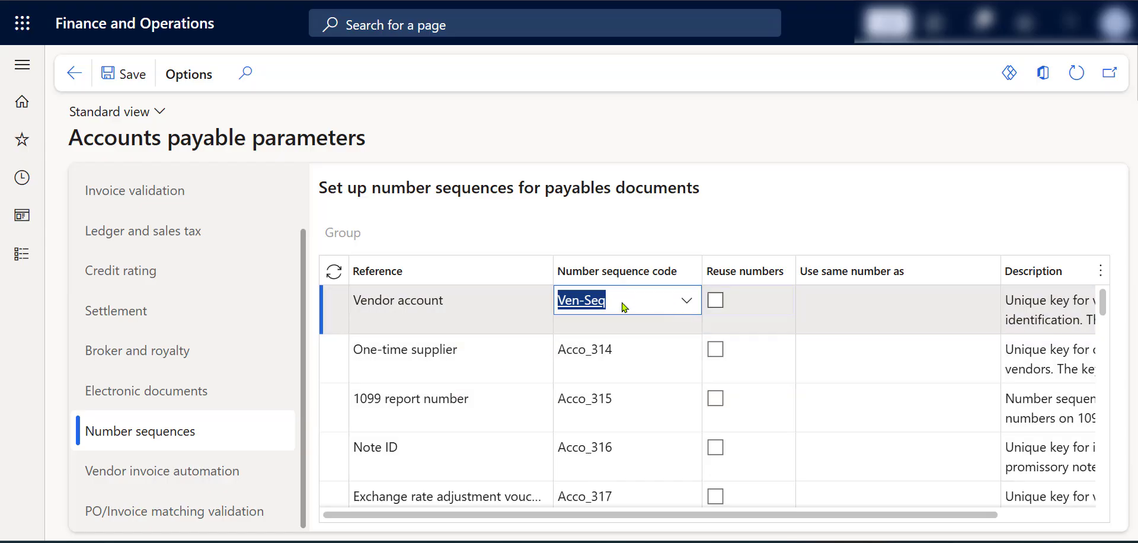
# Open the details of the number sequence assigned to the Vendor account reference and review its scope and segments
pyautogui.moveTo(628, 315)
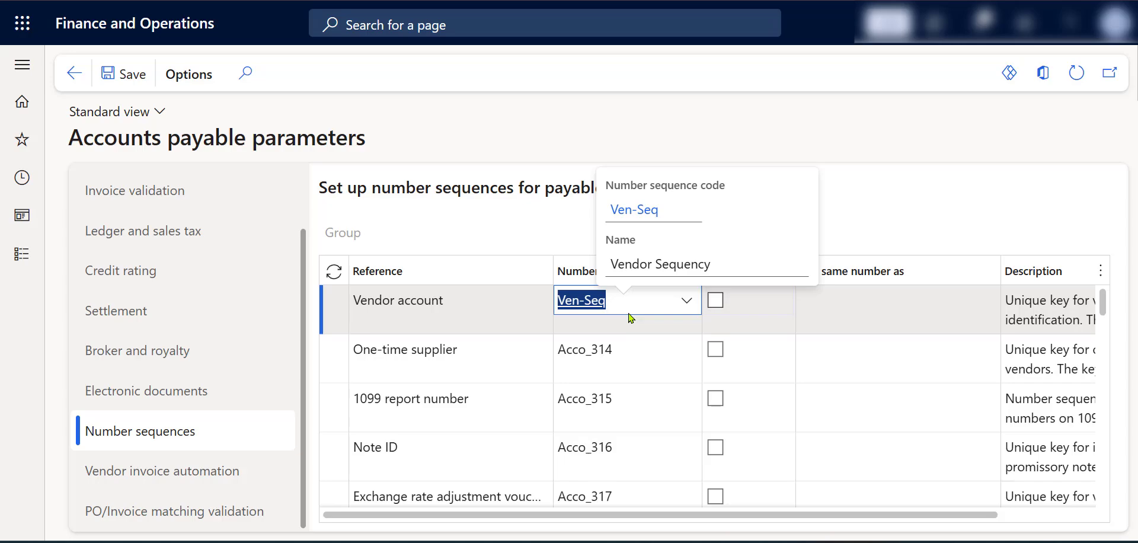
pyautogui.click(619, 356)
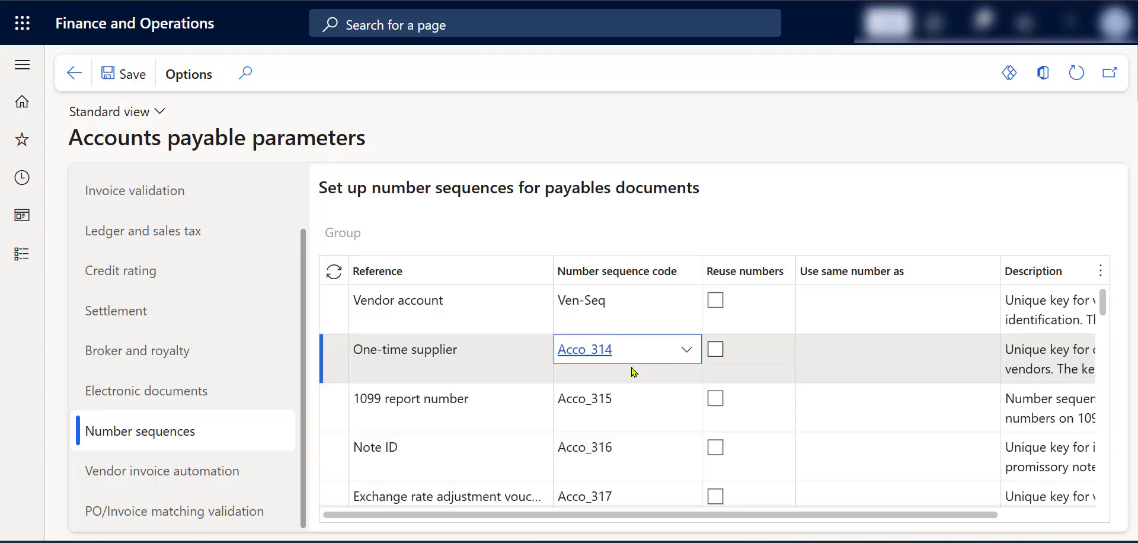
pyautogui.click(638, 308)
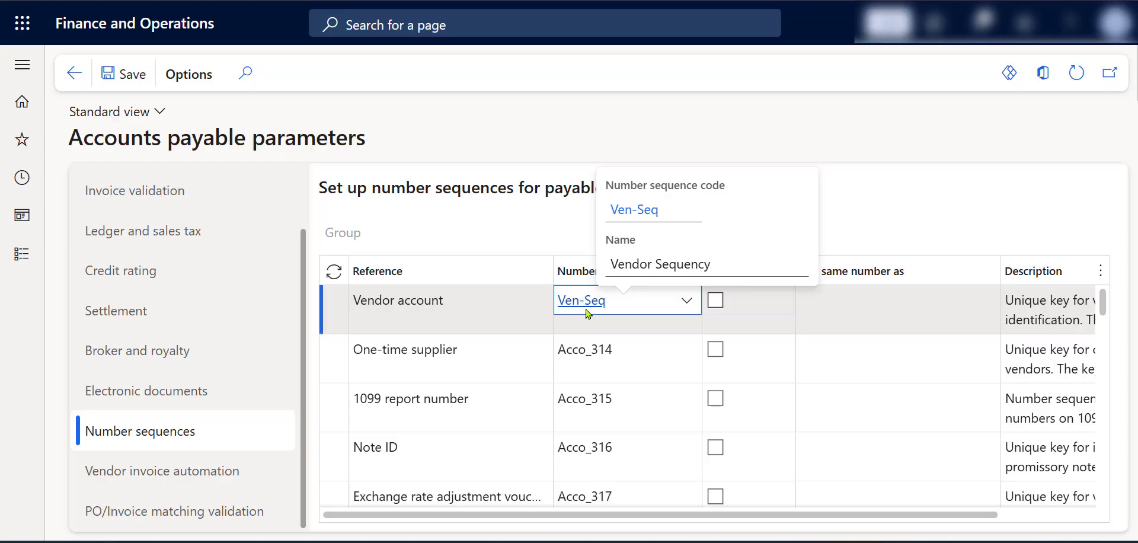
pyautogui.click(641, 216)
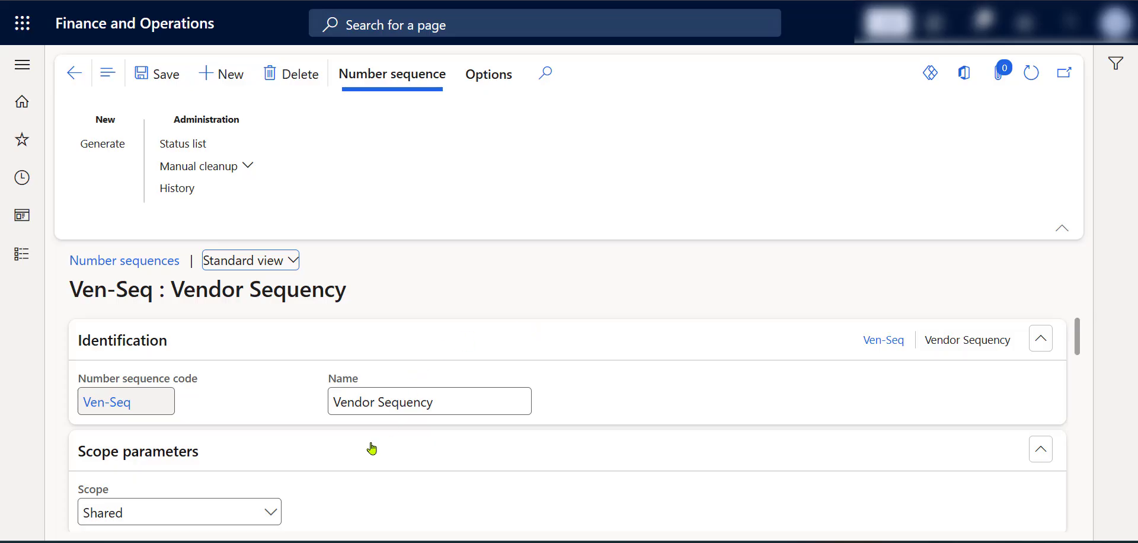
pyautogui.scroll(-1, 368, 444)
pyautogui.scroll(-2, 368, 444)
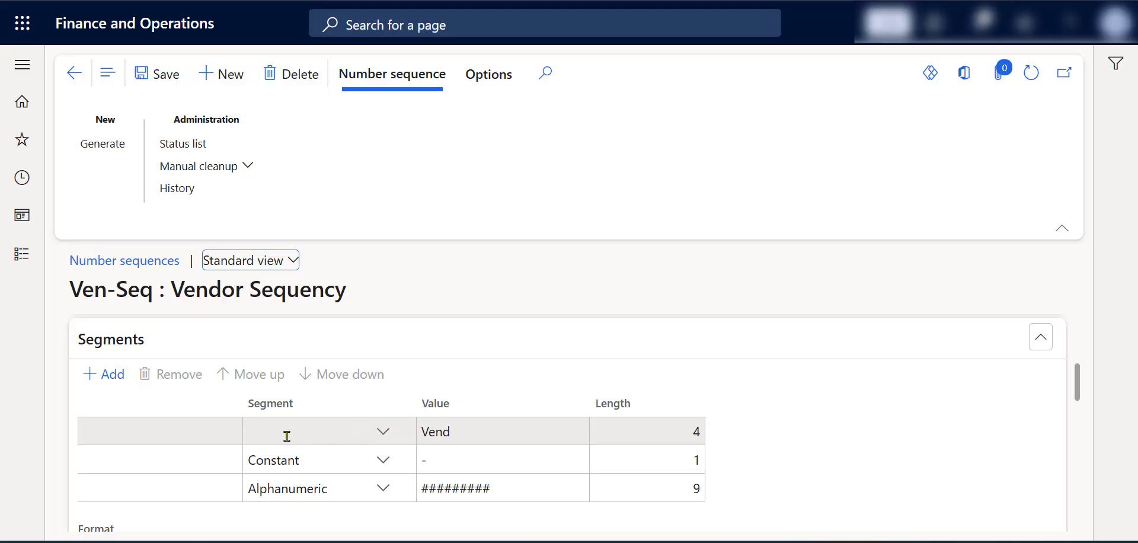
pyautogui.click(295, 453)
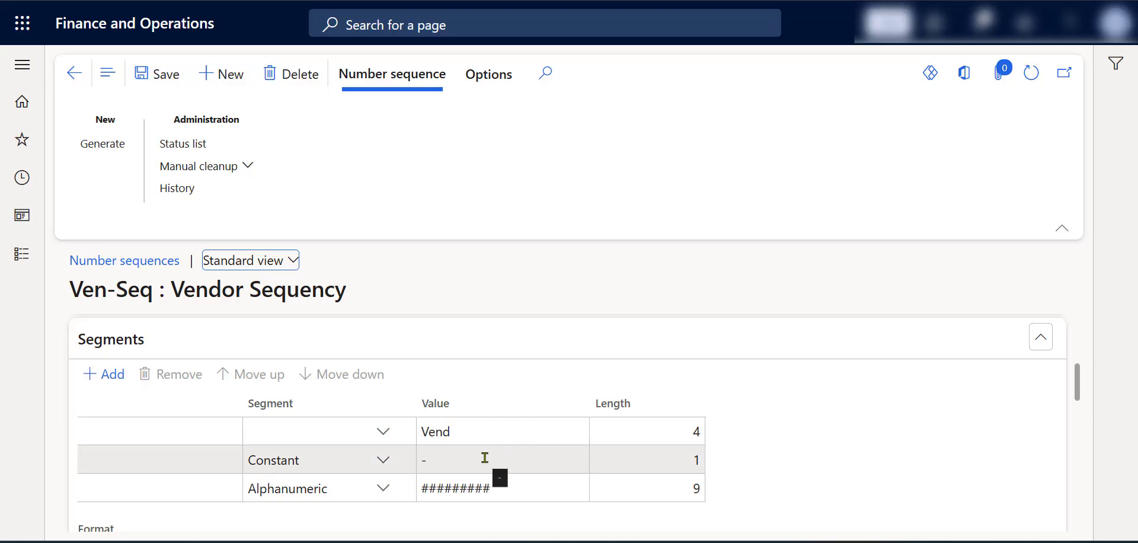
pyautogui.scroll(5, 484, 458)
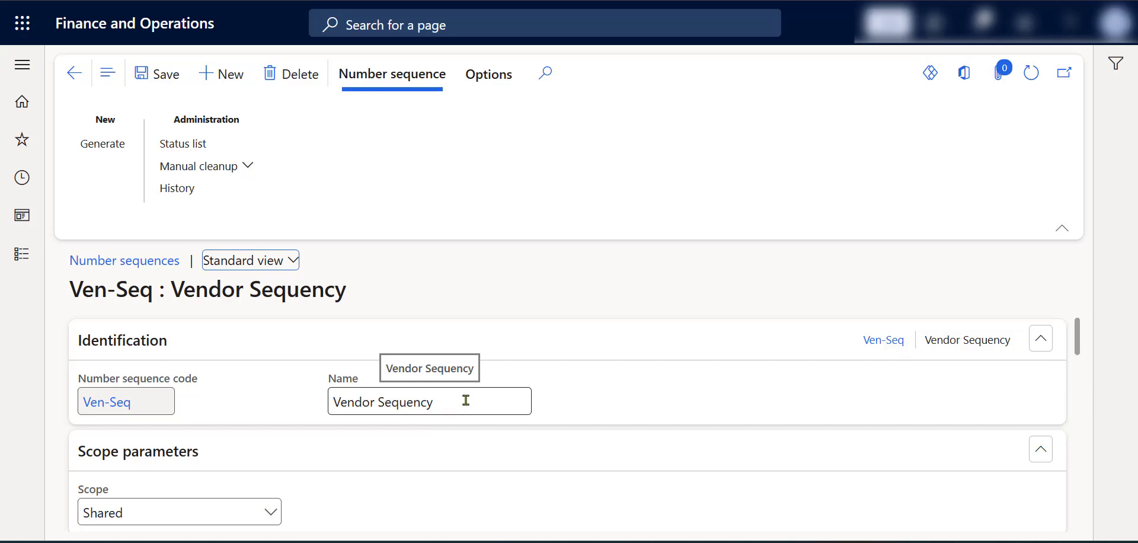
# Set the vendor number sequence's scope to Company and its company to USMF
pyautogui.scroll(-1, 466, 400)
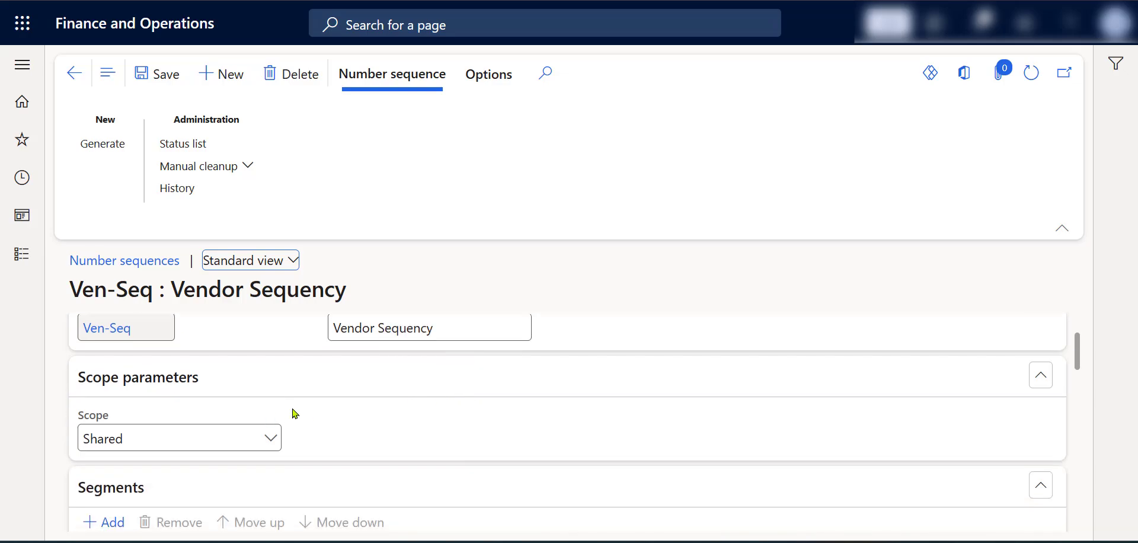
pyautogui.click(279, 443)
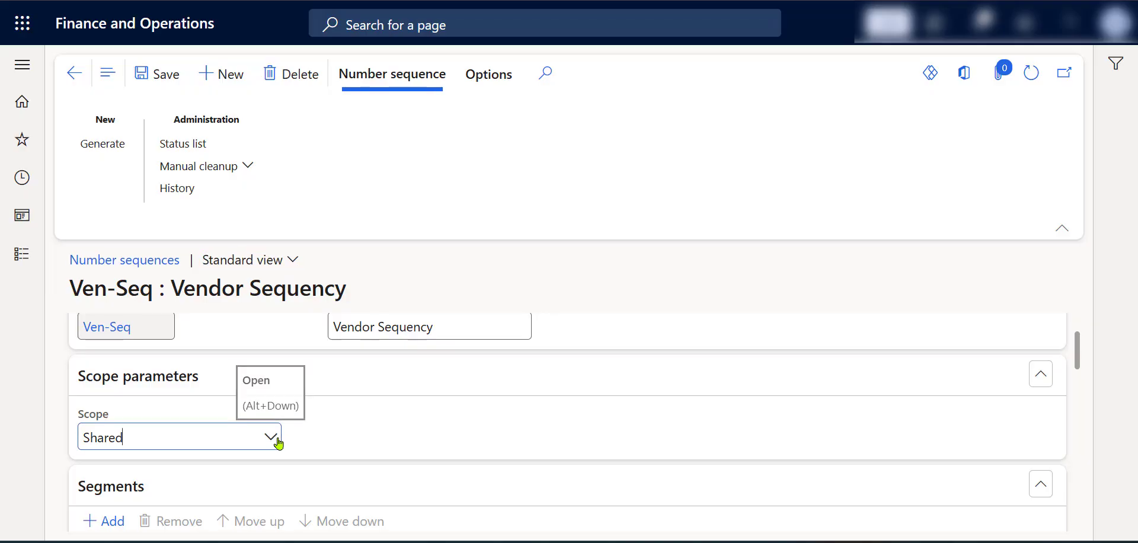
pyautogui.click(278, 443)
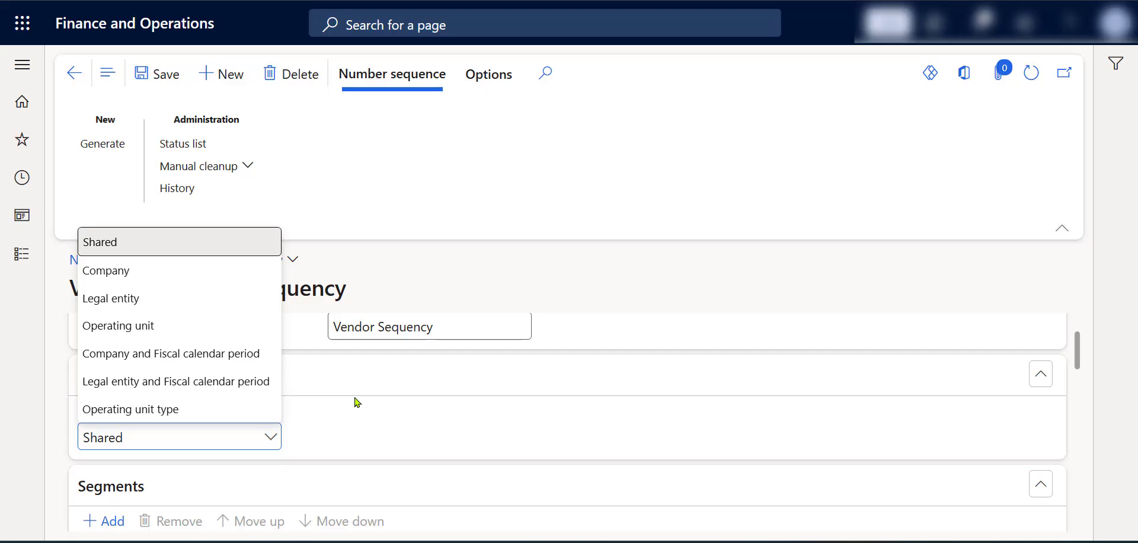
pyautogui.click(173, 270)
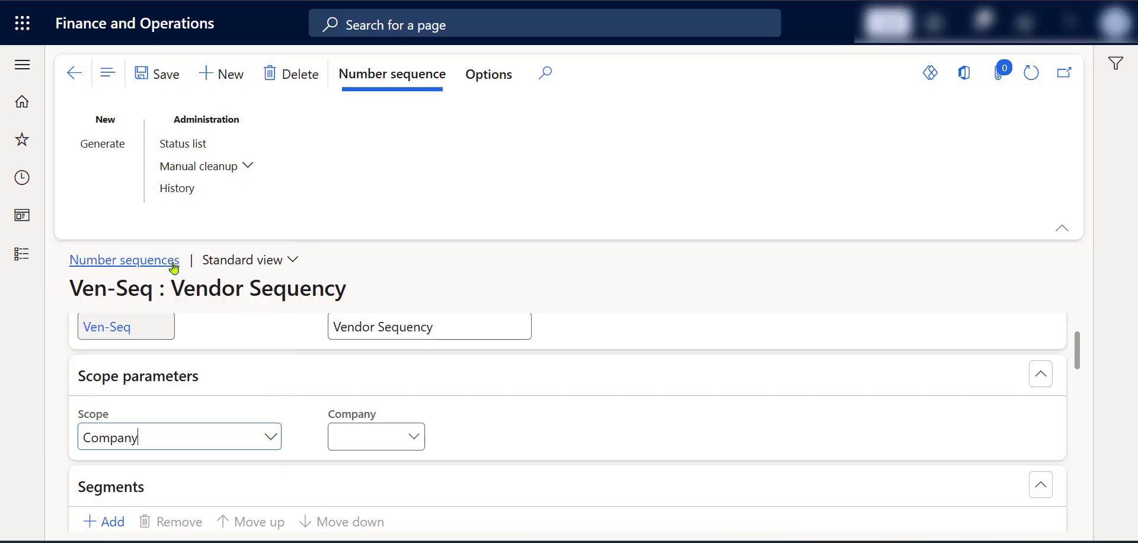
pyautogui.click(414, 442)
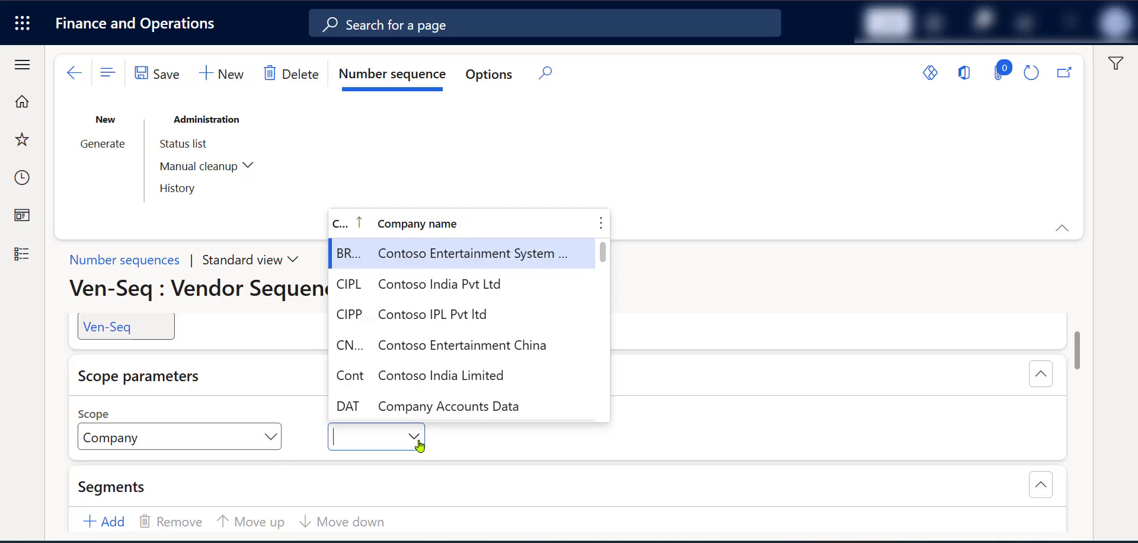
pyautogui.write('usmf')
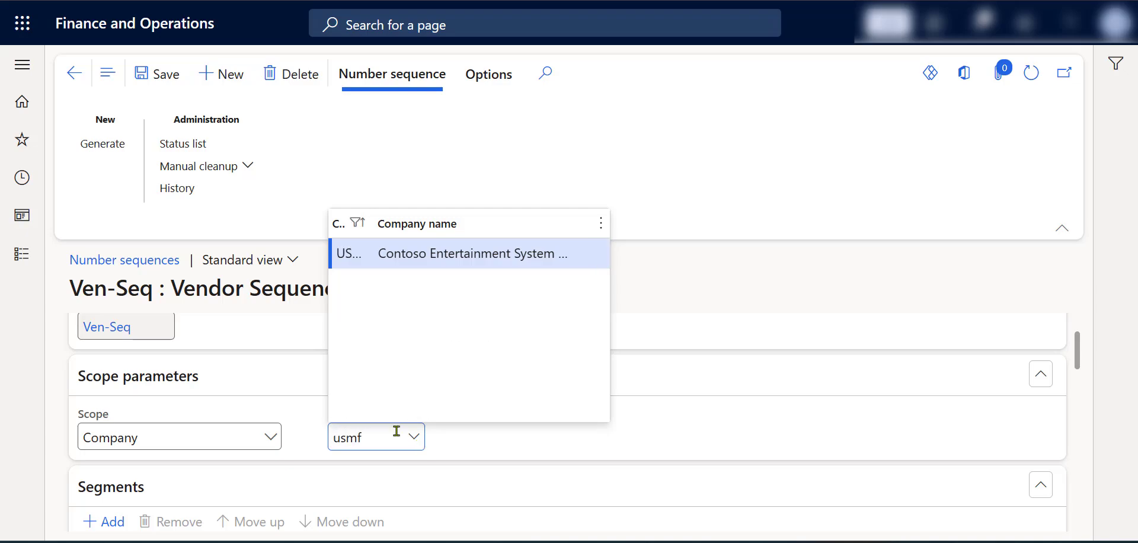
pyautogui.press('Return')
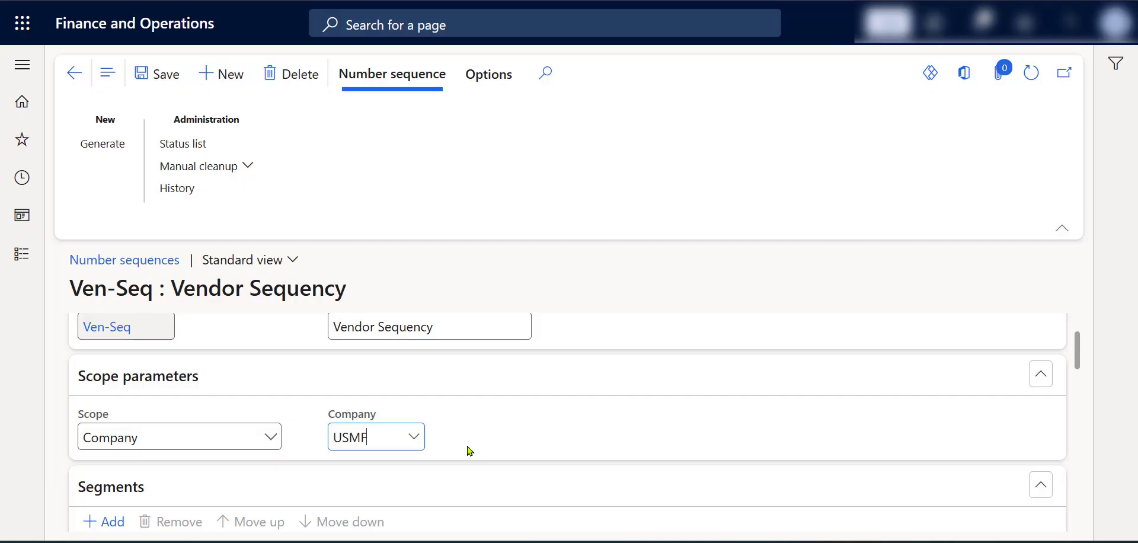
# Remove the Company segment from the vendor number sequence
pyautogui.scroll(-3, 469, 451)
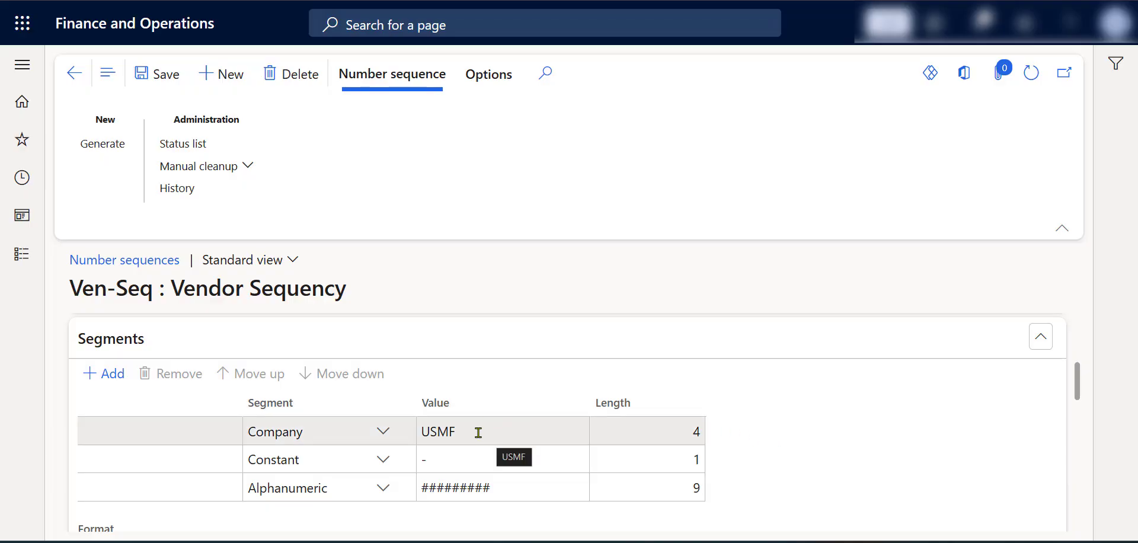
pyautogui.click(466, 461)
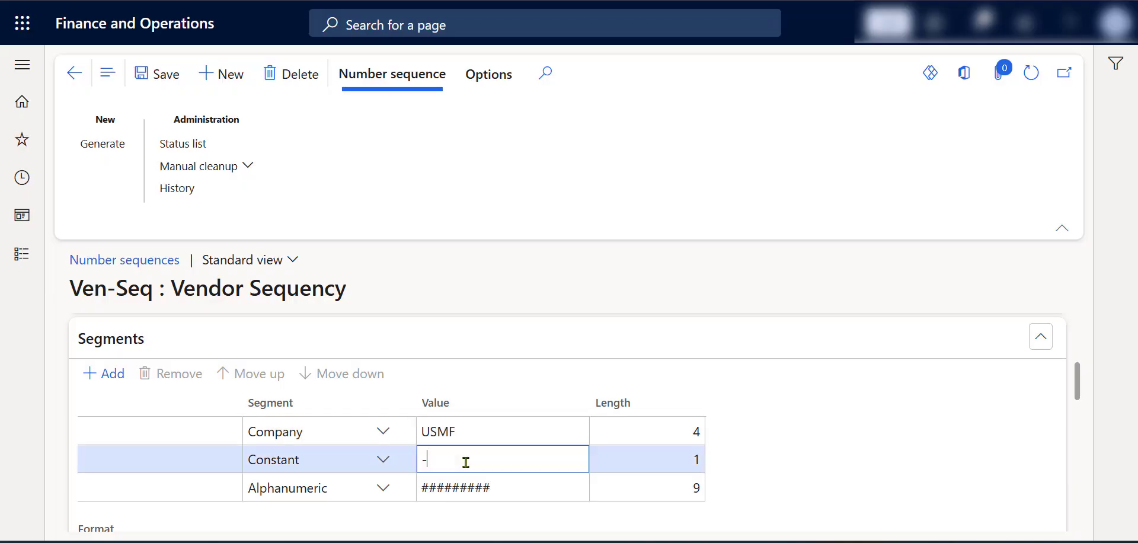
pyautogui.click(527, 488)
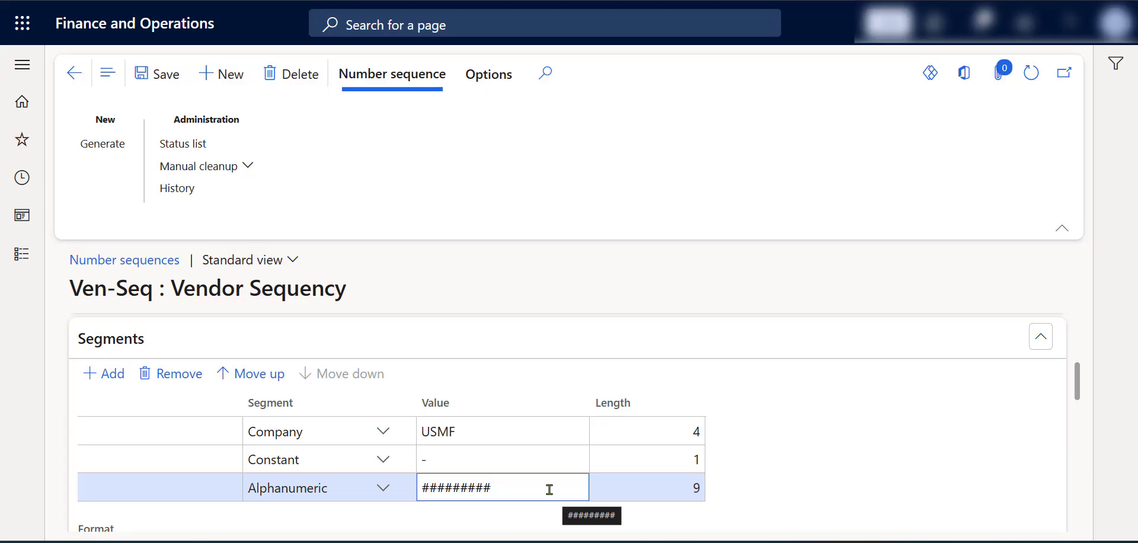
pyautogui.click(465, 434)
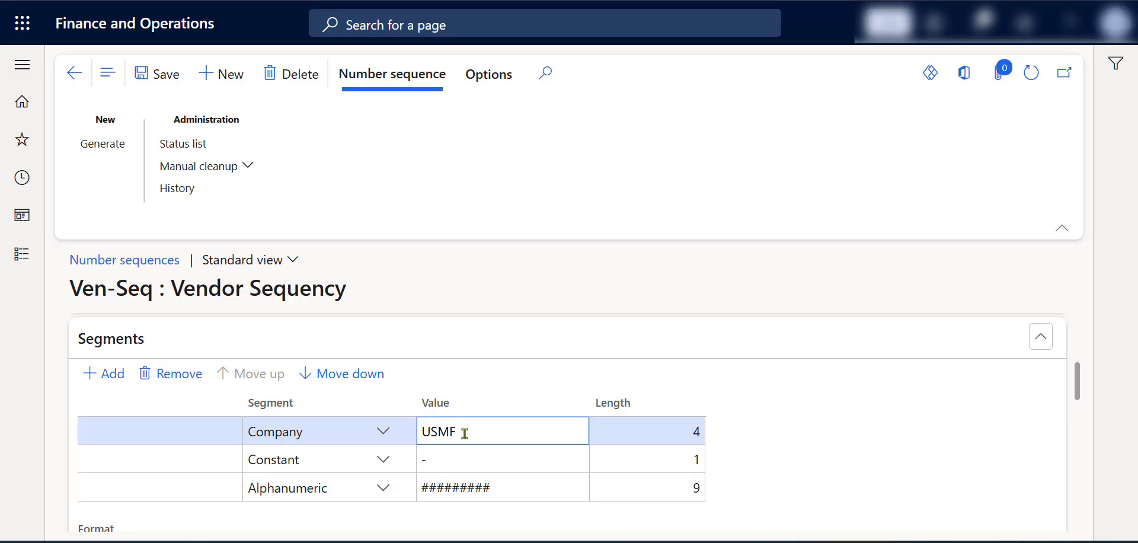
pyautogui.click(172, 375)
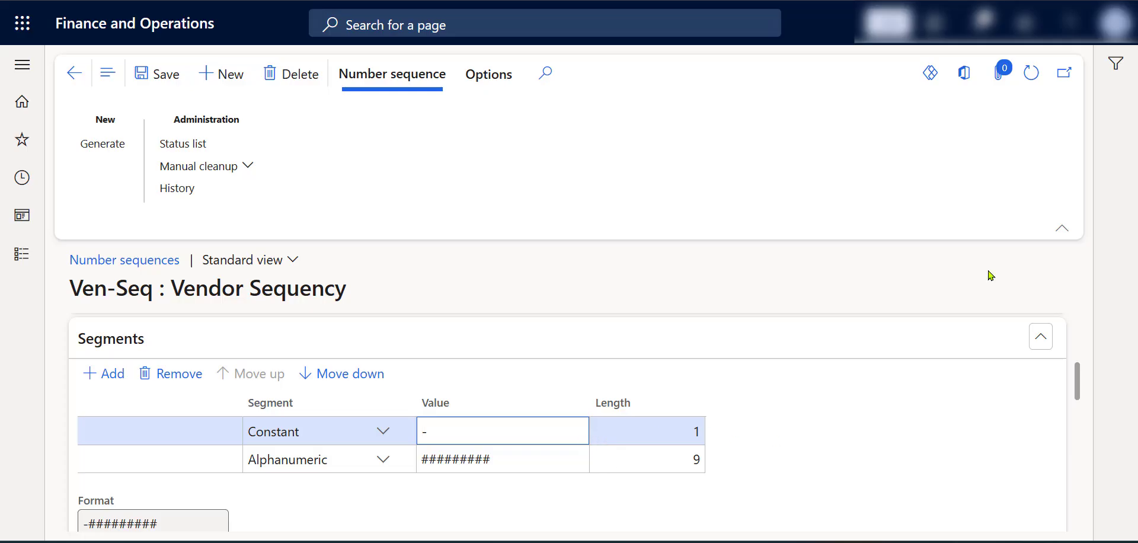
# Set the Constant segment's value to VEN- and the Alphanumeric segment's value to ######
pyautogui.press('capslock')
pyautogui.write('VEN')
pyautogui.click(515, 463)
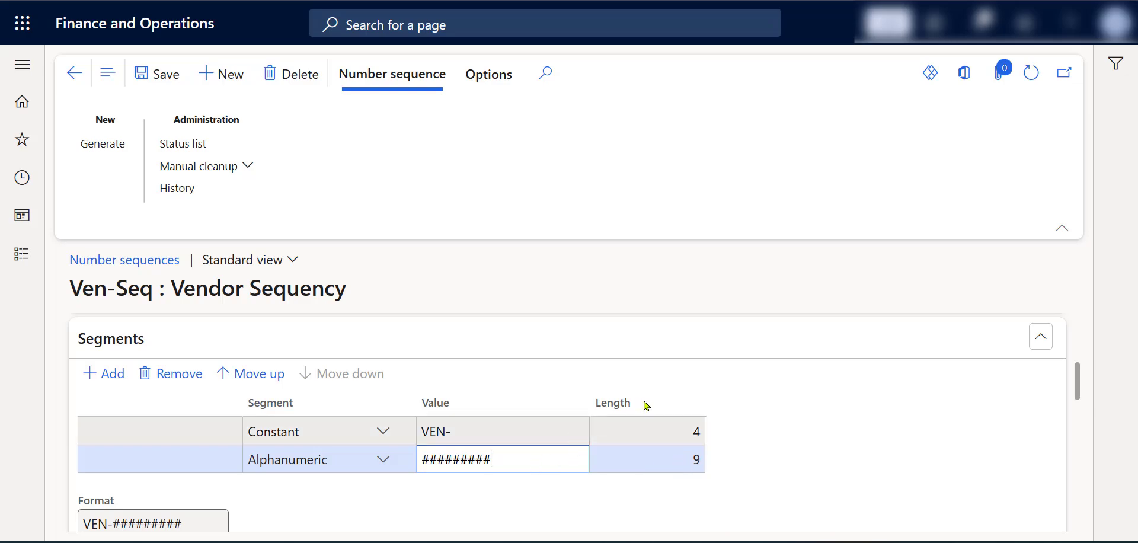
pyautogui.press('BackSpace')
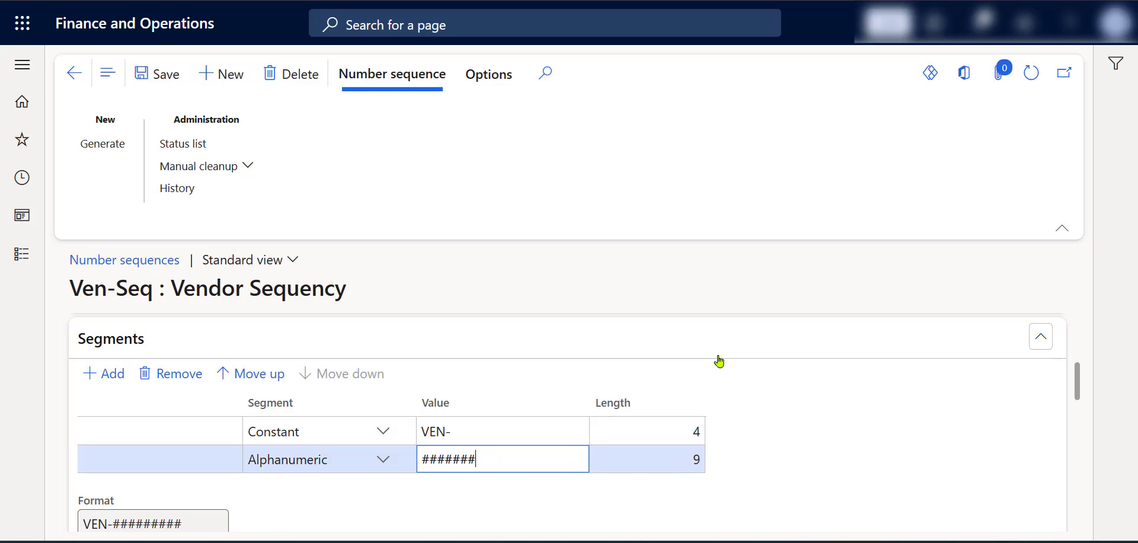
pyautogui.press('BackSpace')
pyautogui.click(807, 441)
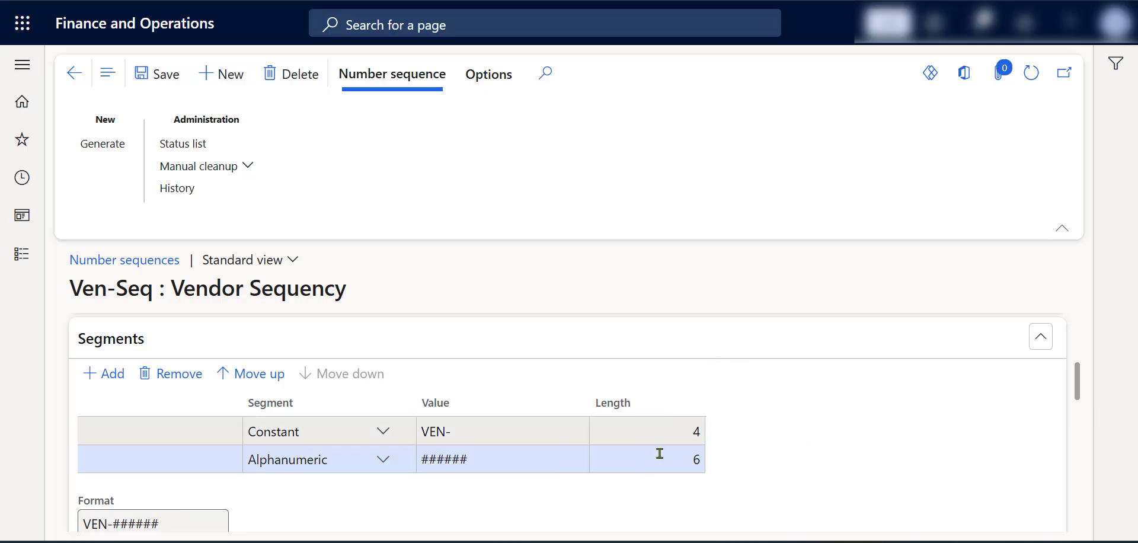
pyautogui.scroll(-1, 753, 426)
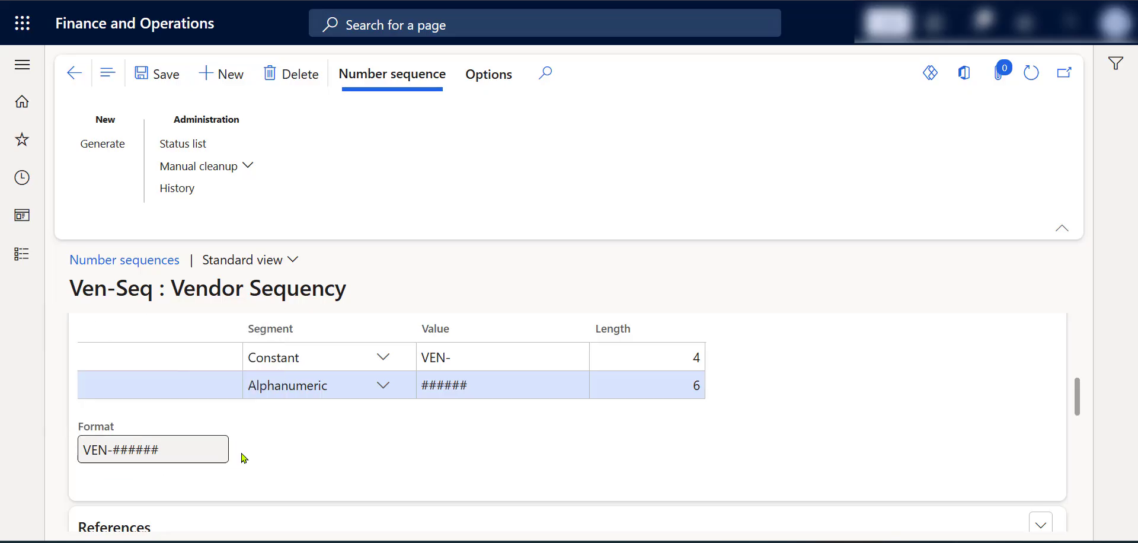
# Dismiss the notification about the number sequence's format and review the Format and References sections of Ven-Seq
pyautogui.scroll(-1, 434, 452)
pyautogui.click(435, 452)
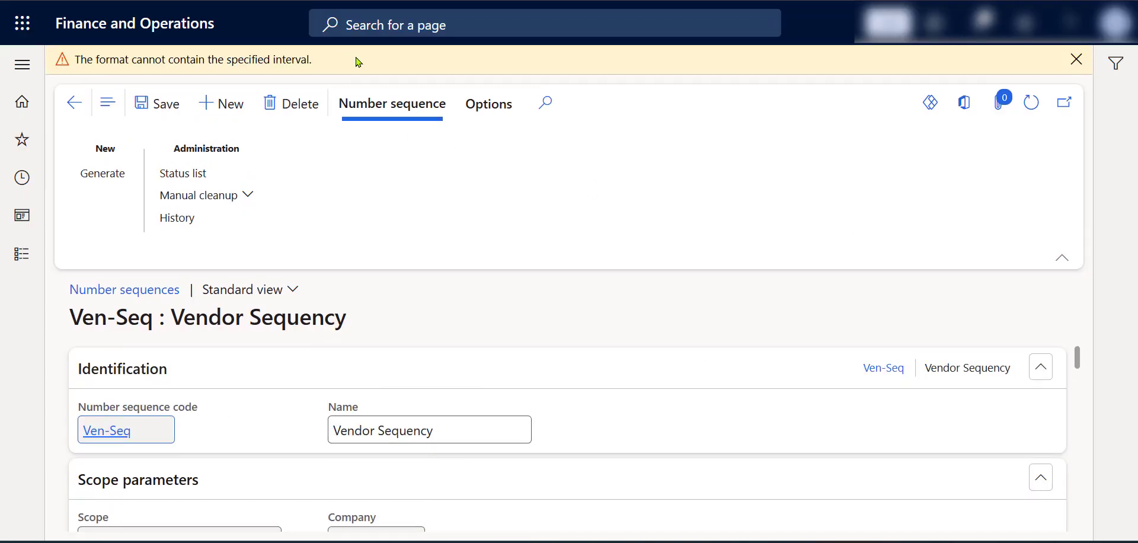
pyautogui.click(1076, 60)
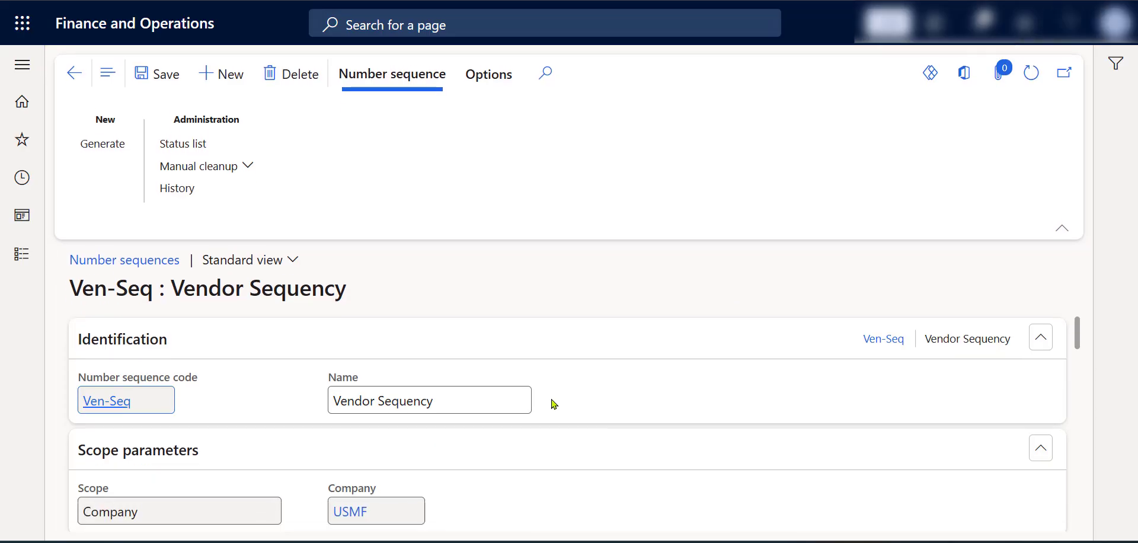
pyautogui.scroll(-1, 560, 445)
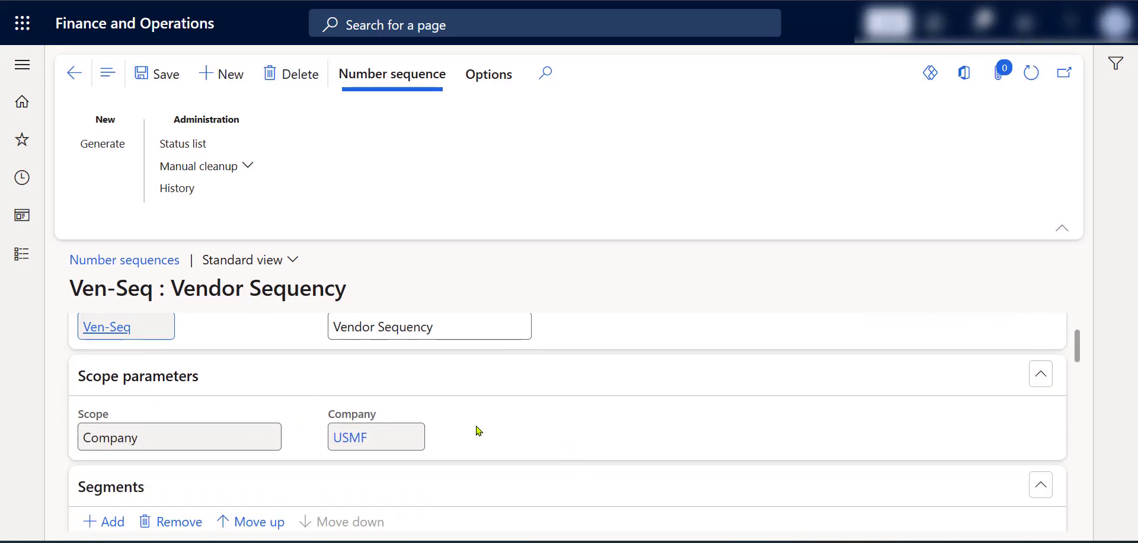
pyautogui.scroll(-2, 477, 431)
pyautogui.scroll(-3, 479, 431)
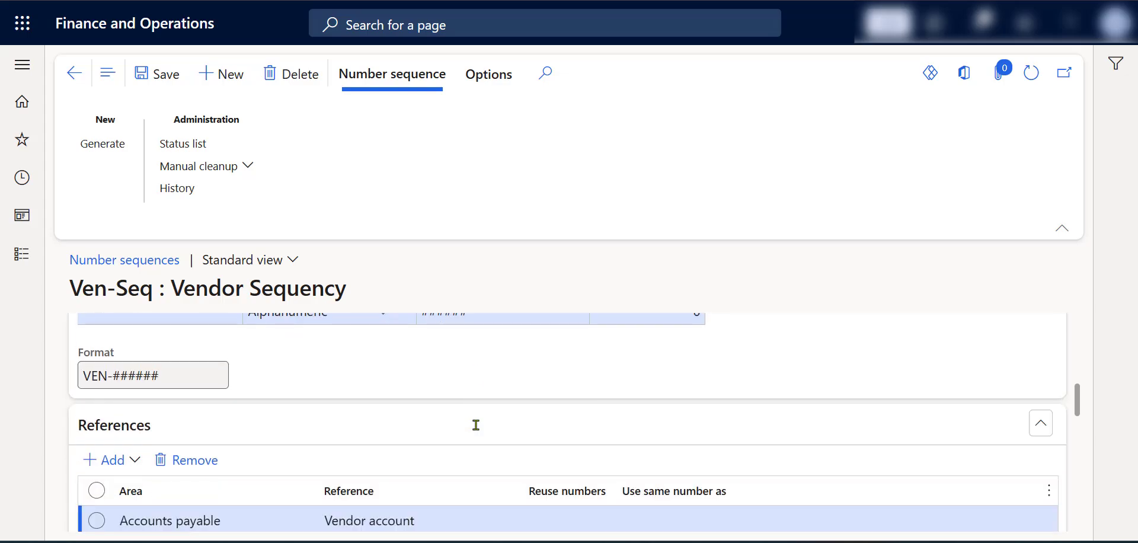
pyautogui.scroll(-1, 475, 425)
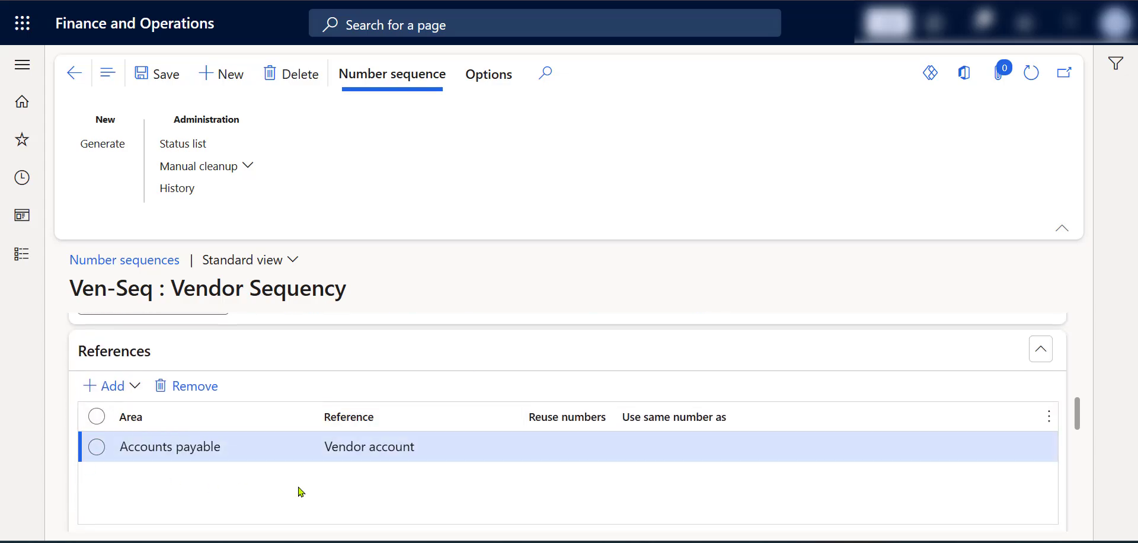
pyautogui.click(454, 435)
# In a duplicate browser tab, select Ven-Seq as the Vendor account reference's number sequence code in the Accounts payable number sequence parameters
pyautogui.rightClick(446, 1)
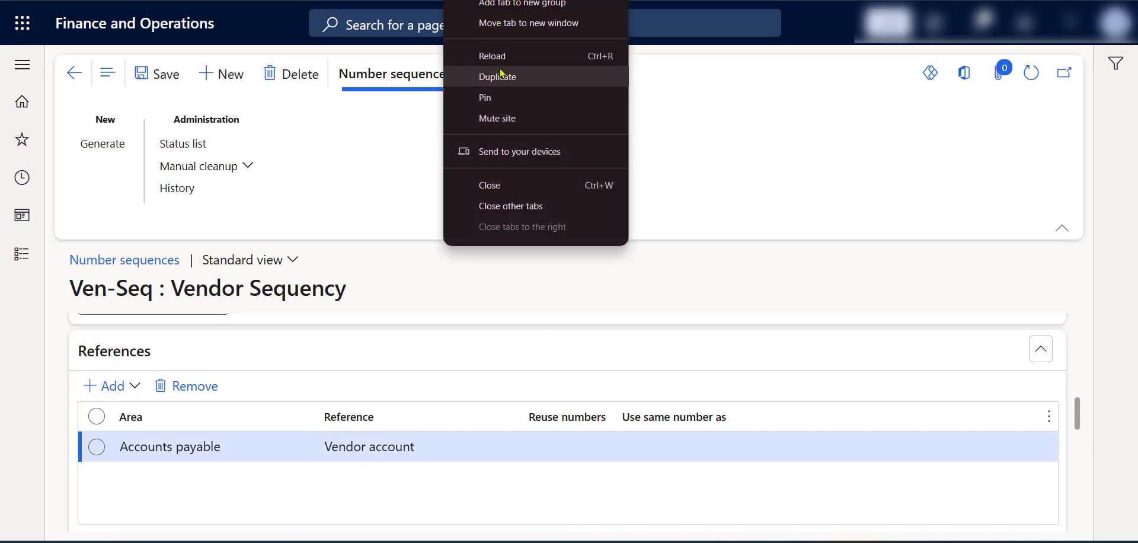
pyautogui.click(568, 75)
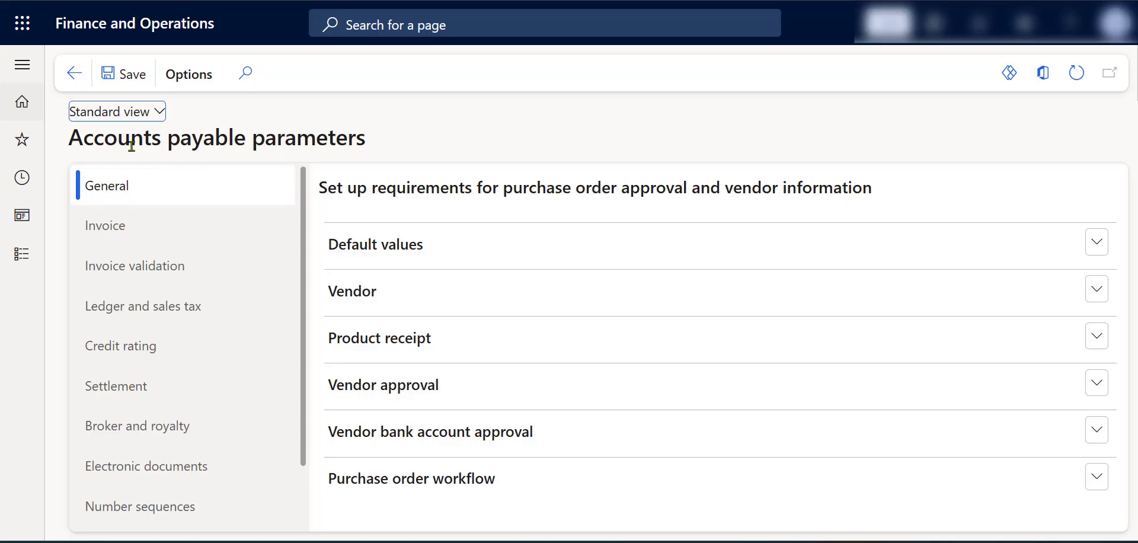
pyautogui.scroll(-1, 223, 380)
pyautogui.click(224, 446)
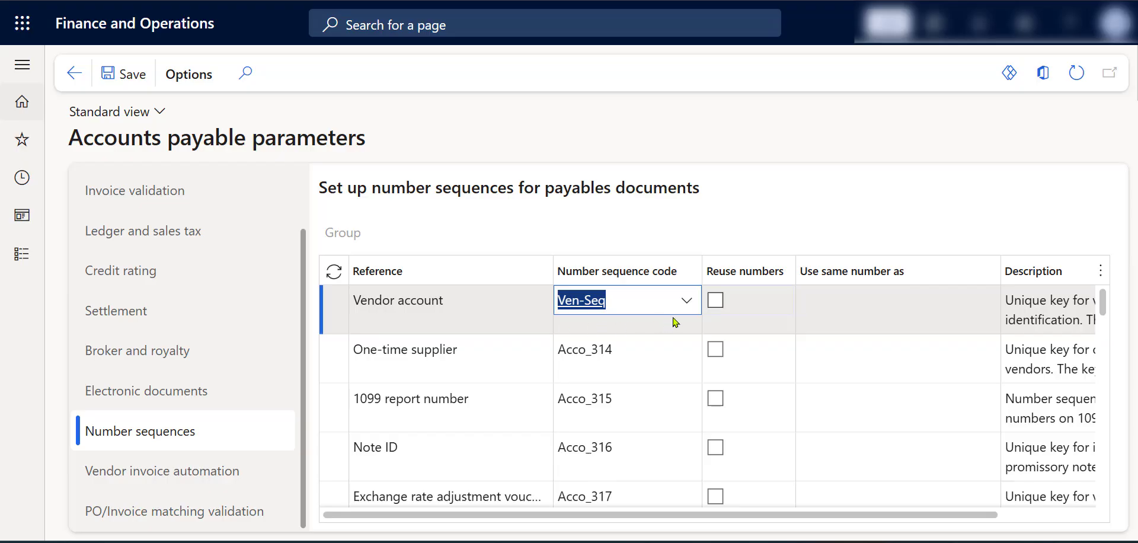
pyautogui.click(688, 304)
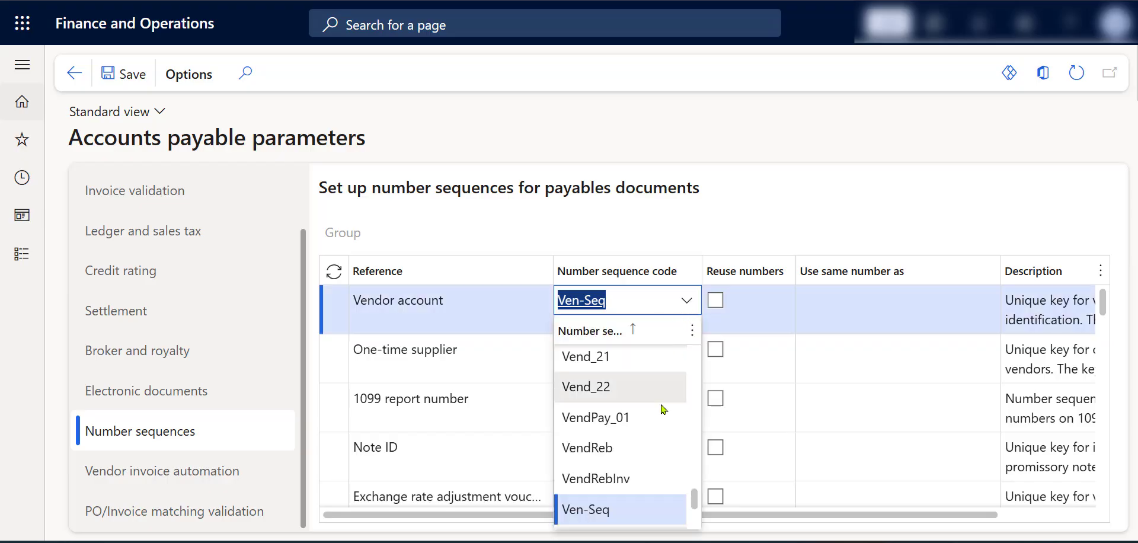
pyautogui.click(591, 510)
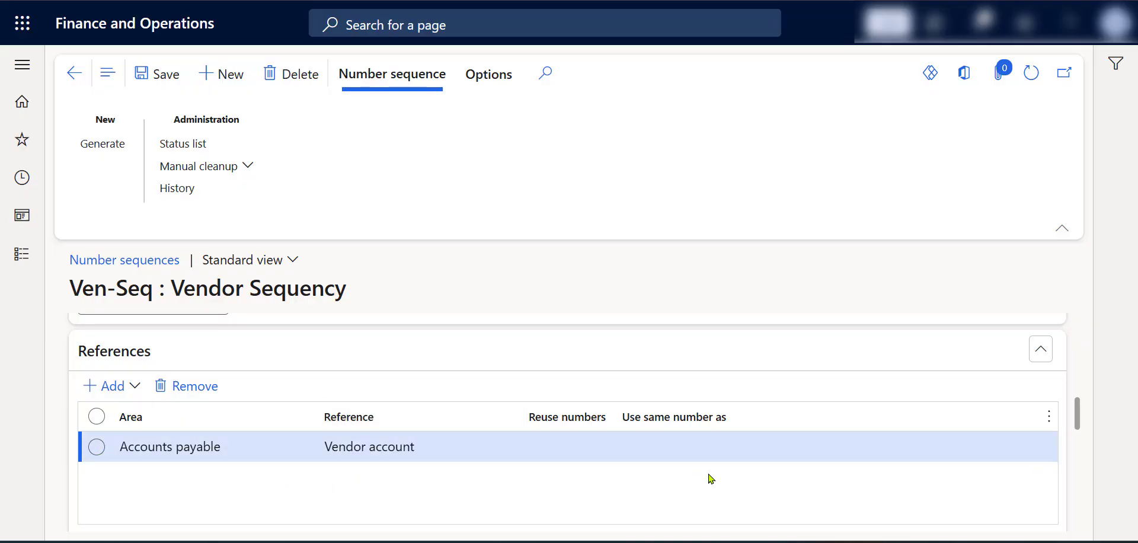
# Review the general setup options of Ven-Seq, and open the All vendors list of Accounts payable in the duplicate tab
pyautogui.moveTo(1078, 419); pyautogui.dragTo(1096, 477)
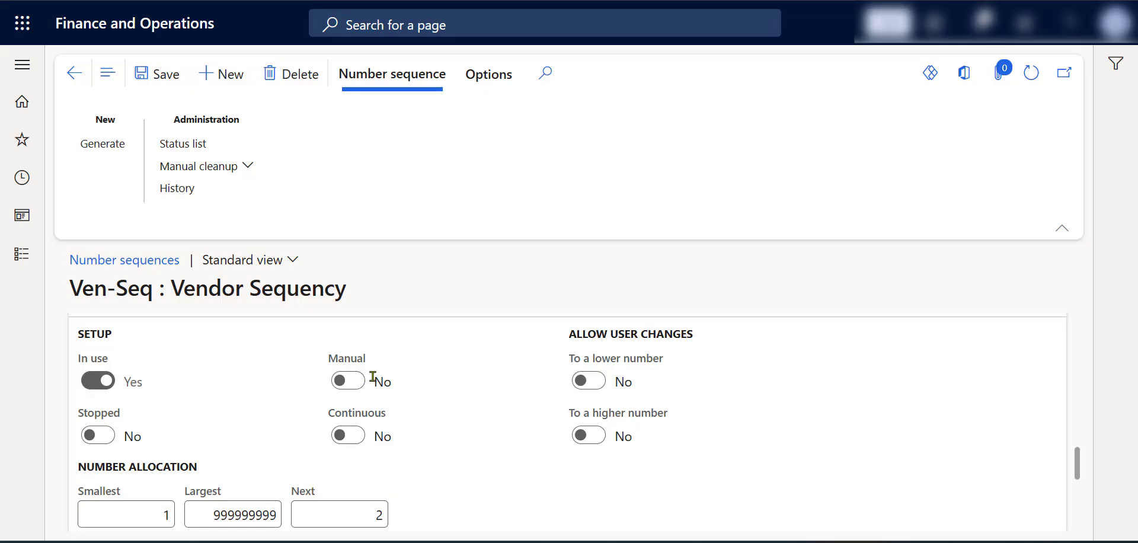
pyautogui.click(593, 2)
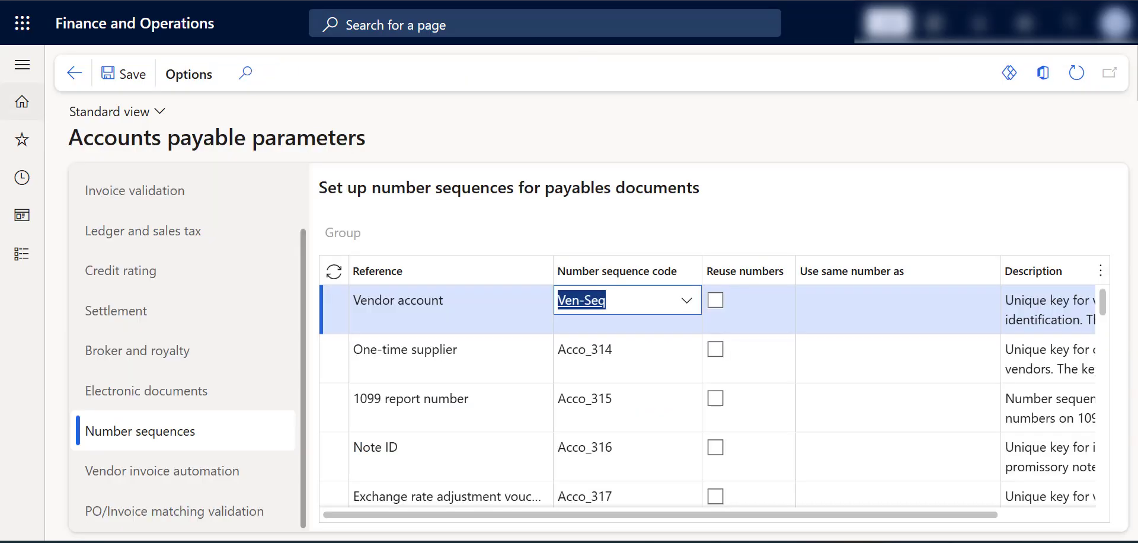
pyautogui.click(21, 264)
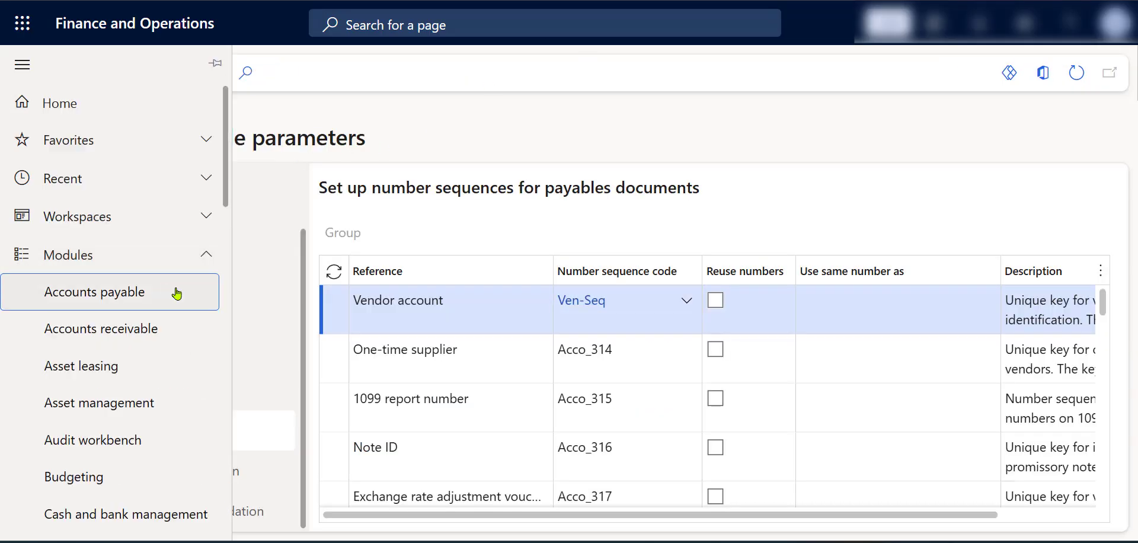
pyautogui.click(176, 291)
pyautogui.click(345, 163)
pyautogui.click(417, 185)
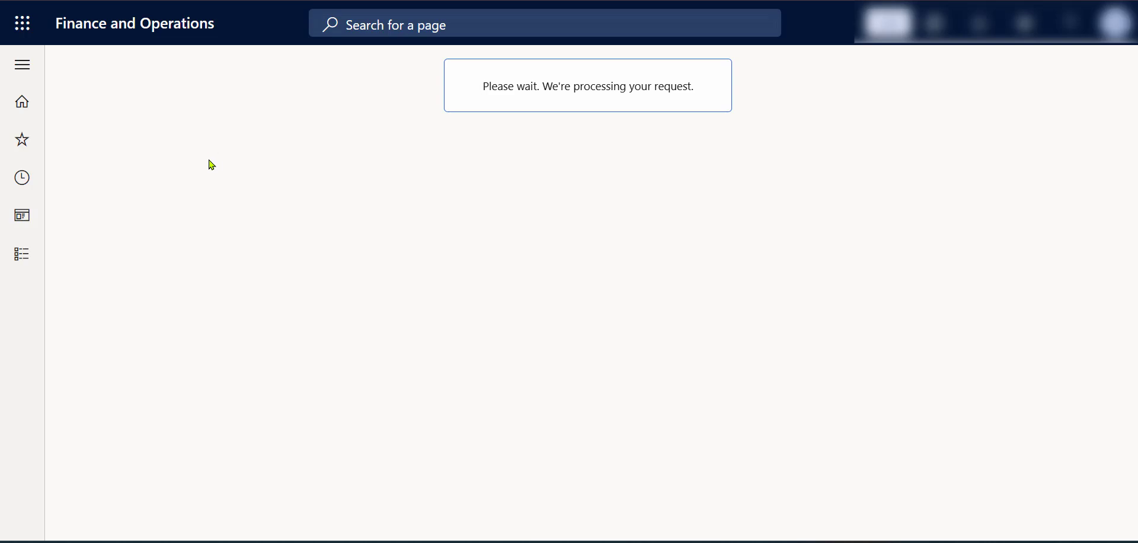
pyautogui.scroll(-3, 246, 501)
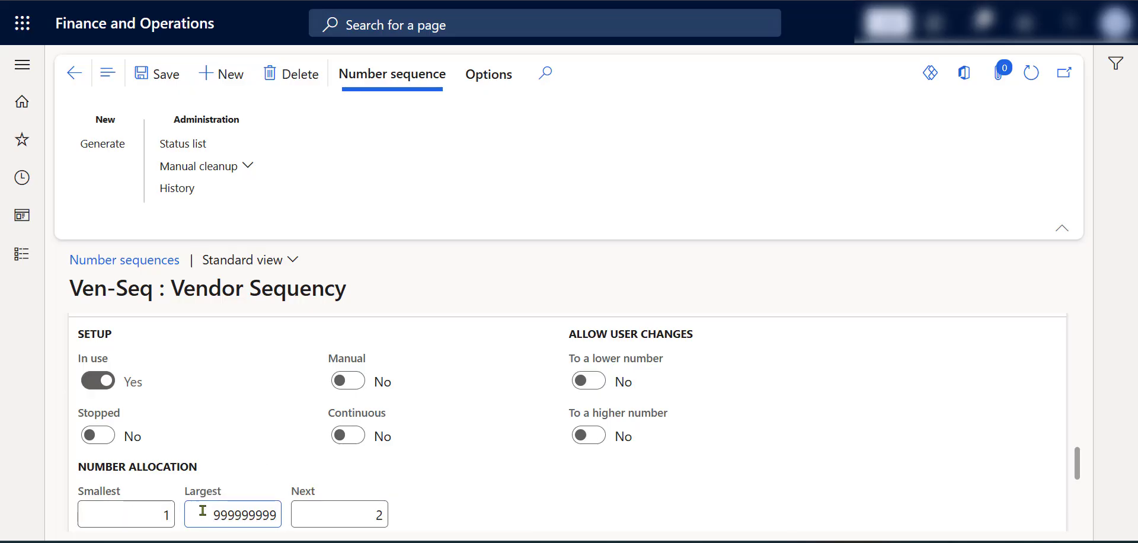
# Set the largest number in the number allocation of Ven-Seq to 999999 and save, accepting the change
pyautogui.moveTo(200, 511); pyautogui.dragTo(274, 520)
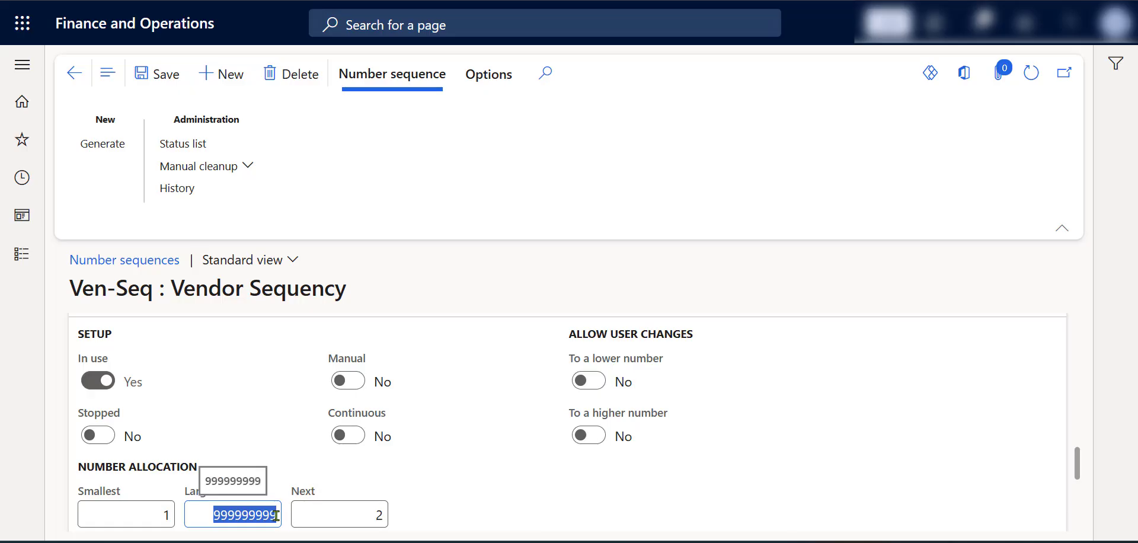
pyautogui.click(276, 515)
pyautogui.scroll(-5, 534, 381)
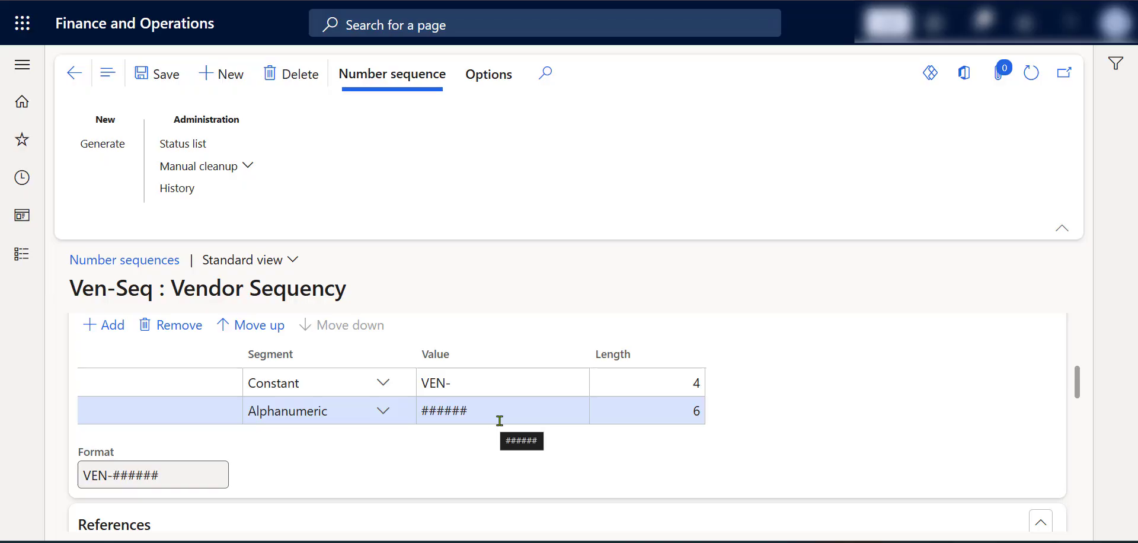
pyautogui.scroll(-5, 500, 421)
pyautogui.scroll(-5, 499, 421)
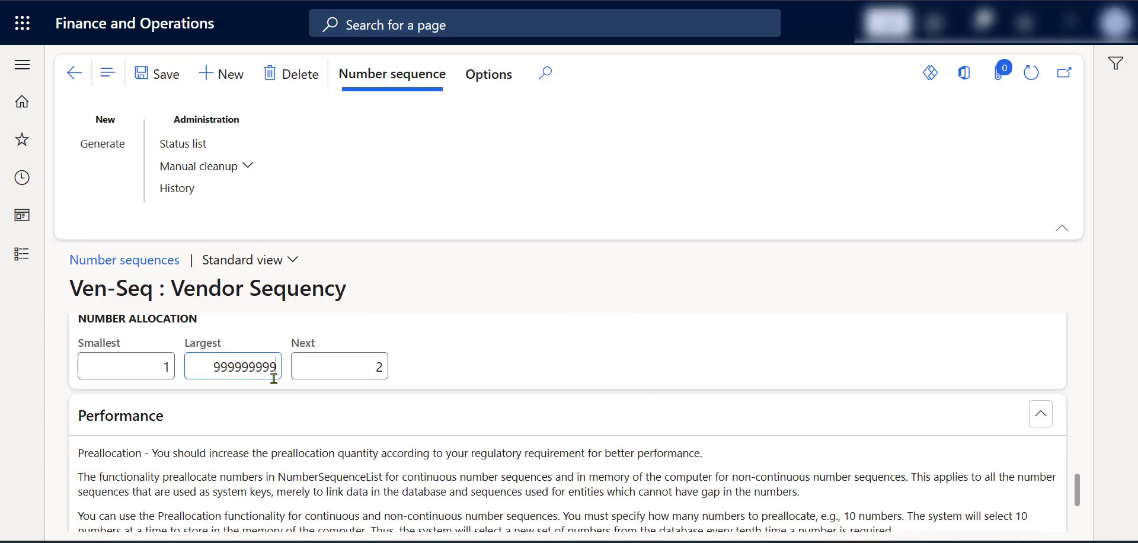
pyautogui.press('BackSpace')
pyautogui.press('BackSpace')
pyautogui.press('BackSpace')
pyautogui.click(501, 354)
pyautogui.click(174, 94)
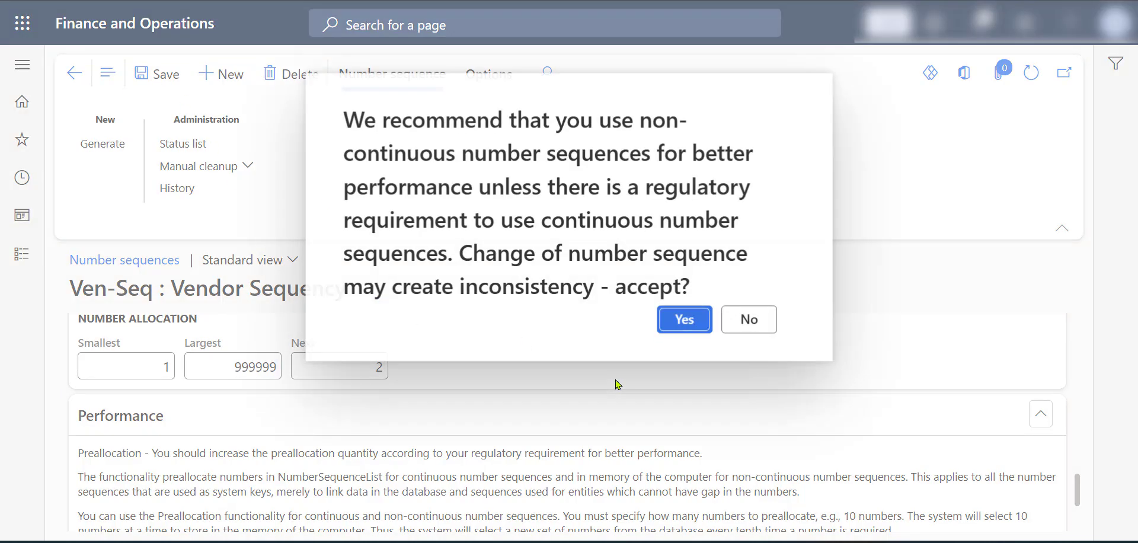
pyautogui.press('Return')
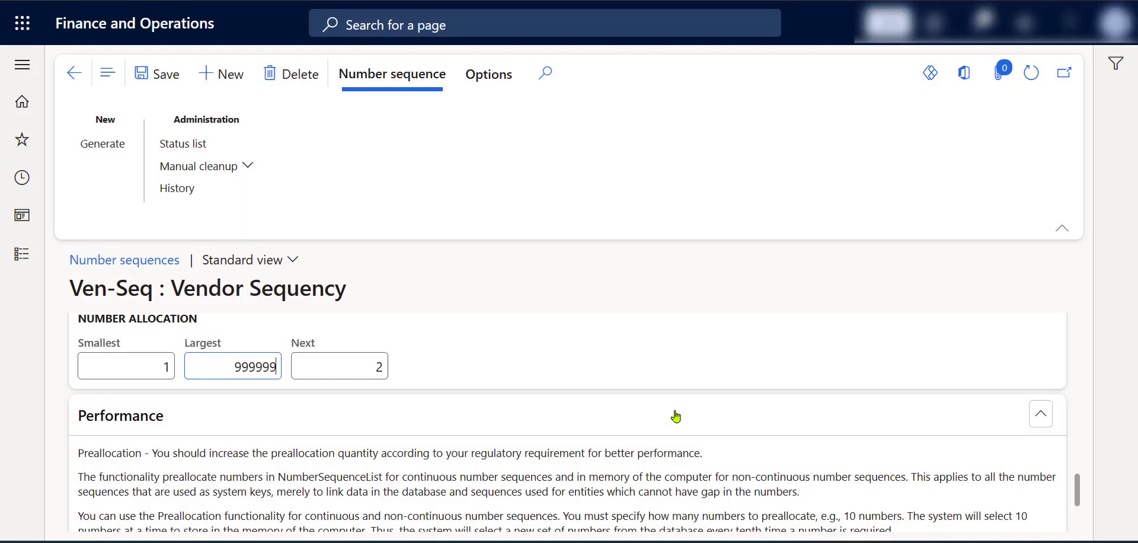
# Review the setup and number allocation of Ven-Seq, and turn off Preallocation in its performance settings
pyautogui.scroll(2, 675, 417)
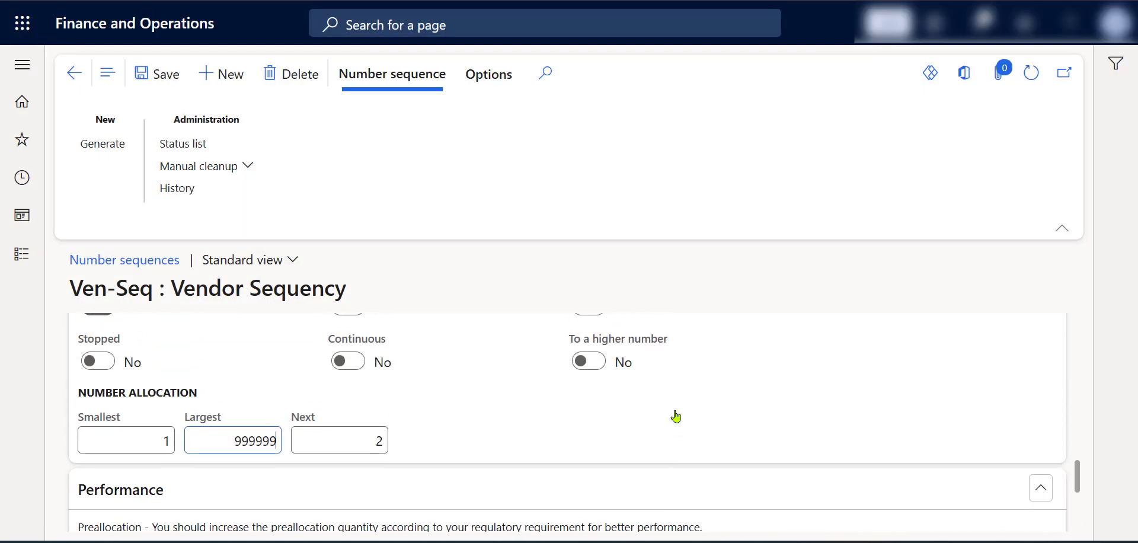
pyautogui.scroll(2, 676, 417)
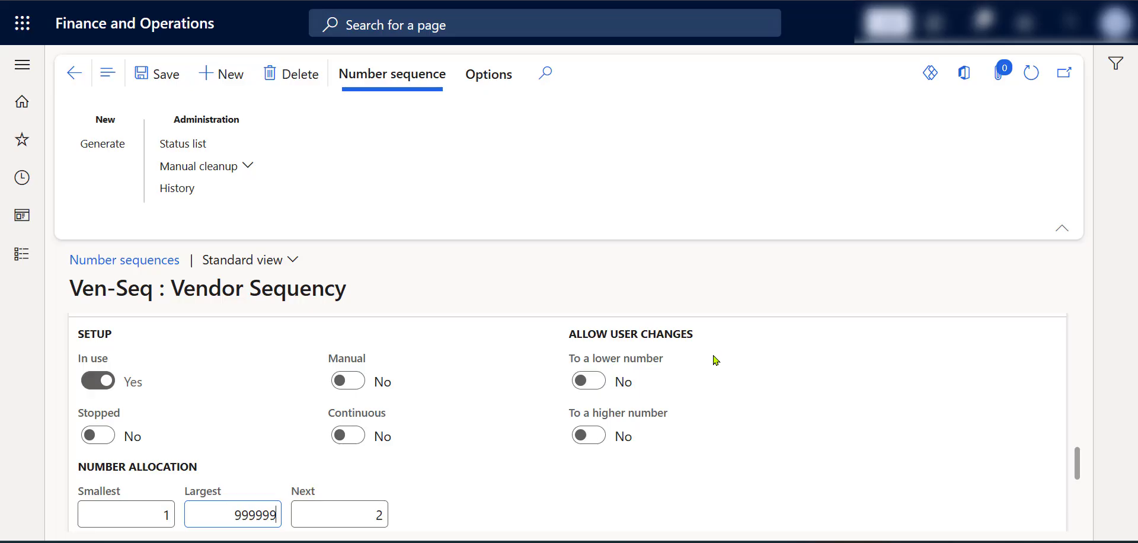
pyautogui.scroll(-3, 714, 359)
pyautogui.scroll(-5, 716, 359)
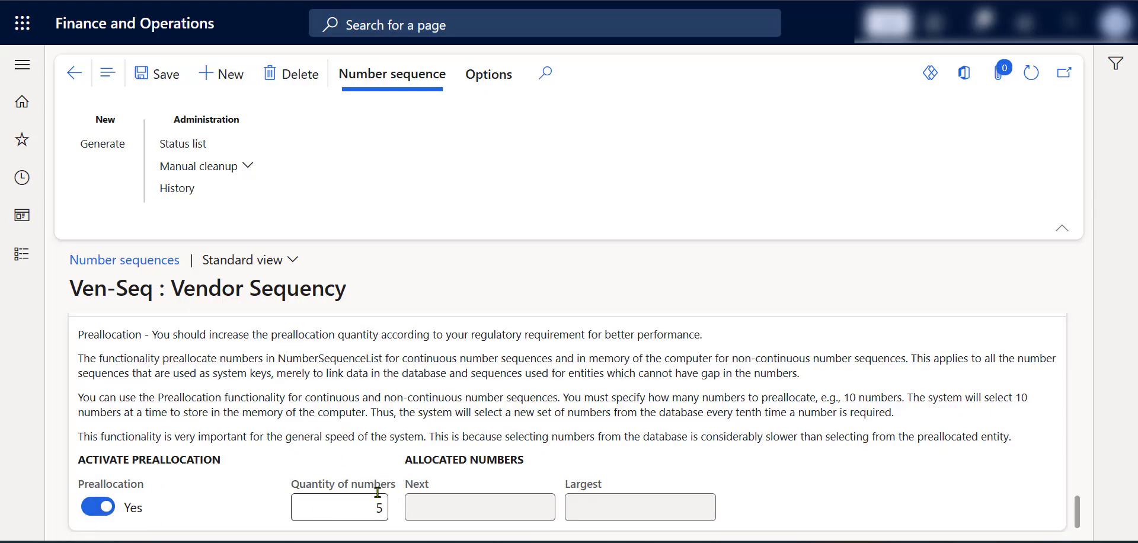
pyautogui.scroll(3, 449, 413)
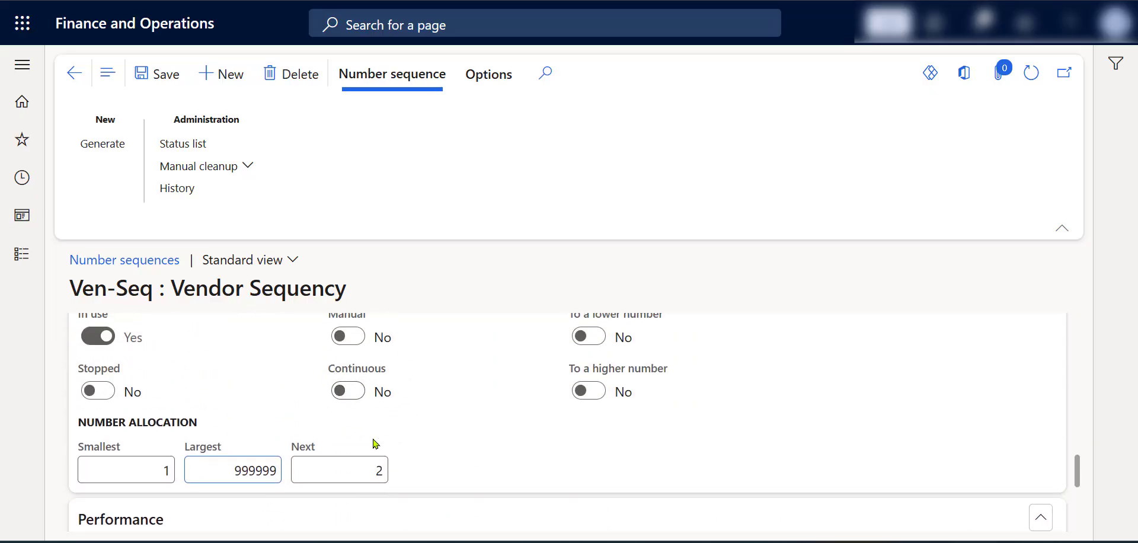
pyautogui.scroll(-3, 409, 440)
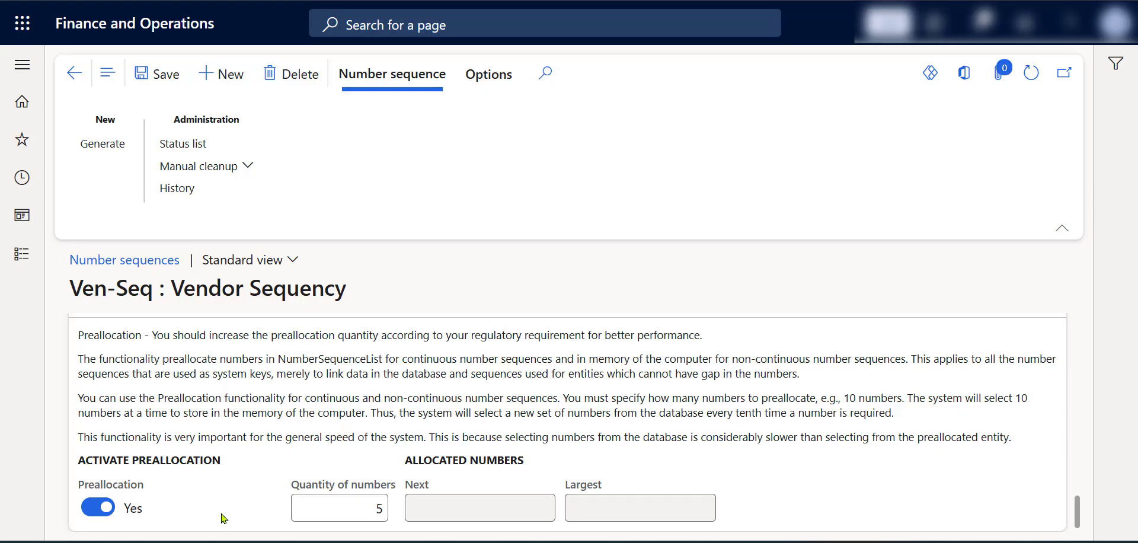
pyautogui.click(332, 501)
pyautogui.click(97, 508)
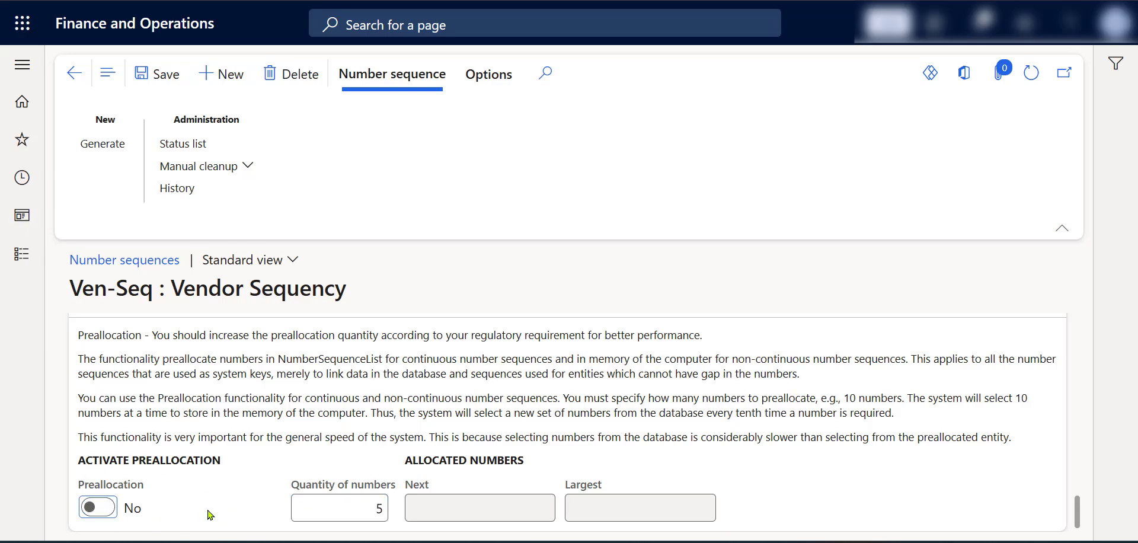
# Clear the preallocation quantity of numbers for Ven-Seq and agree to proceed with the lower value
pyautogui.click(361, 501)
pyautogui.press('BackSpace')
pyautogui.click(953, 477)
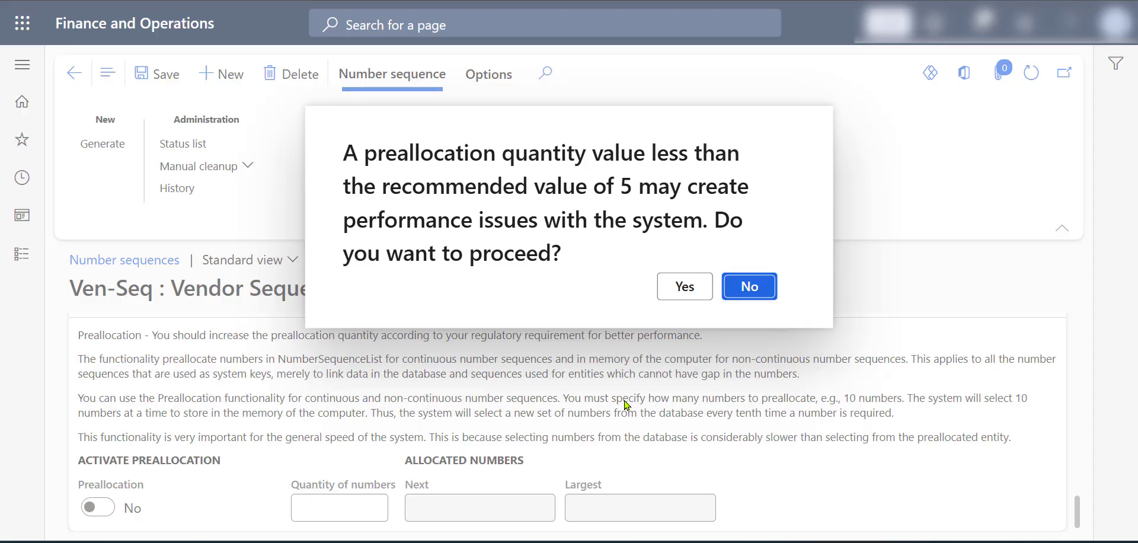
pyautogui.click(682, 287)
pyautogui.scroll(3, 628, 485)
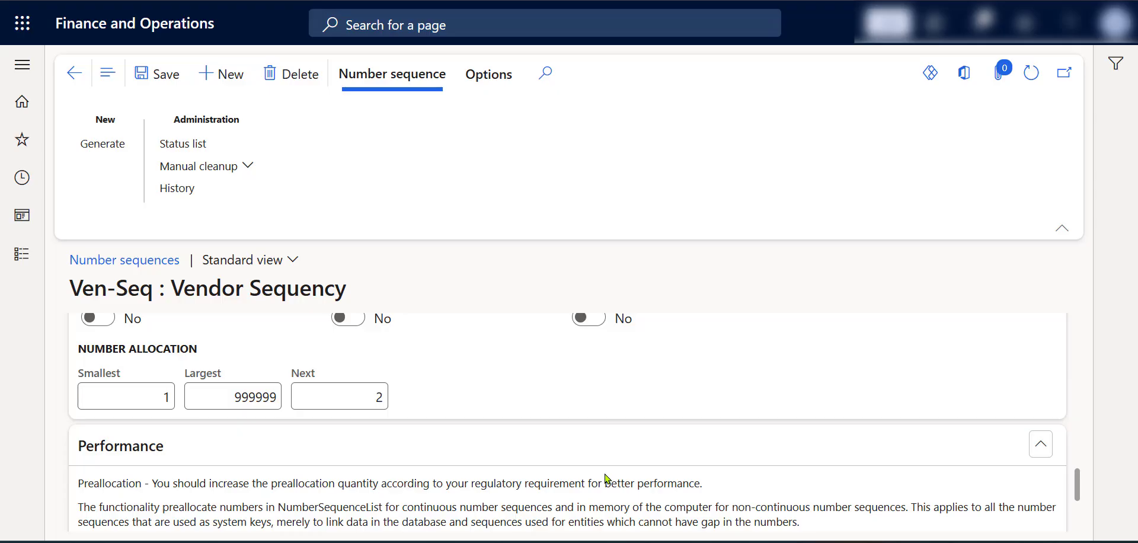
pyautogui.scroll(-3, 606, 479)
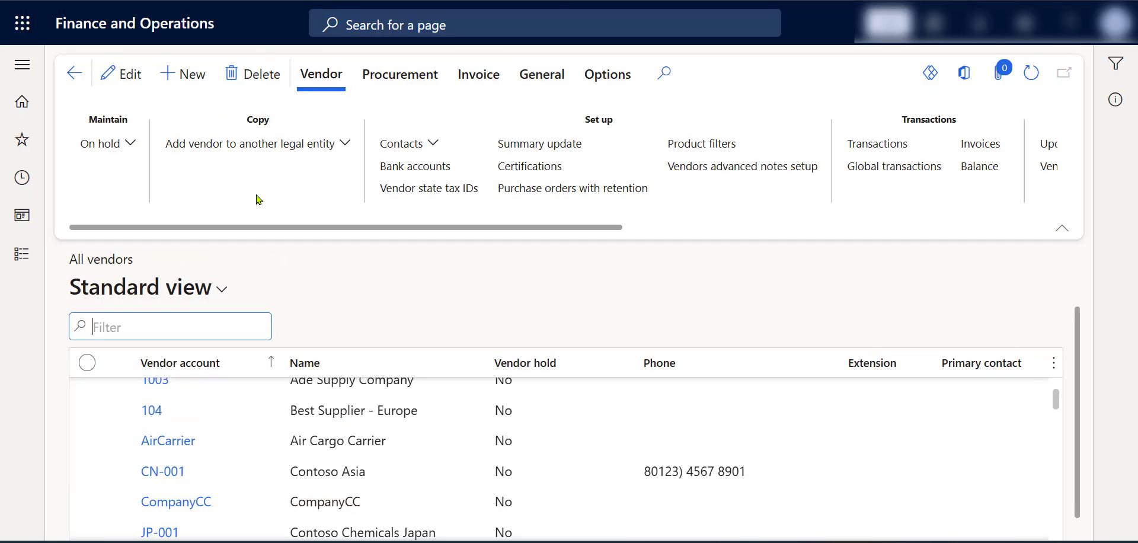
# Open the Number sequences section of the Accounts payable parameters from the vendors tab
pyautogui.click(33, 257)
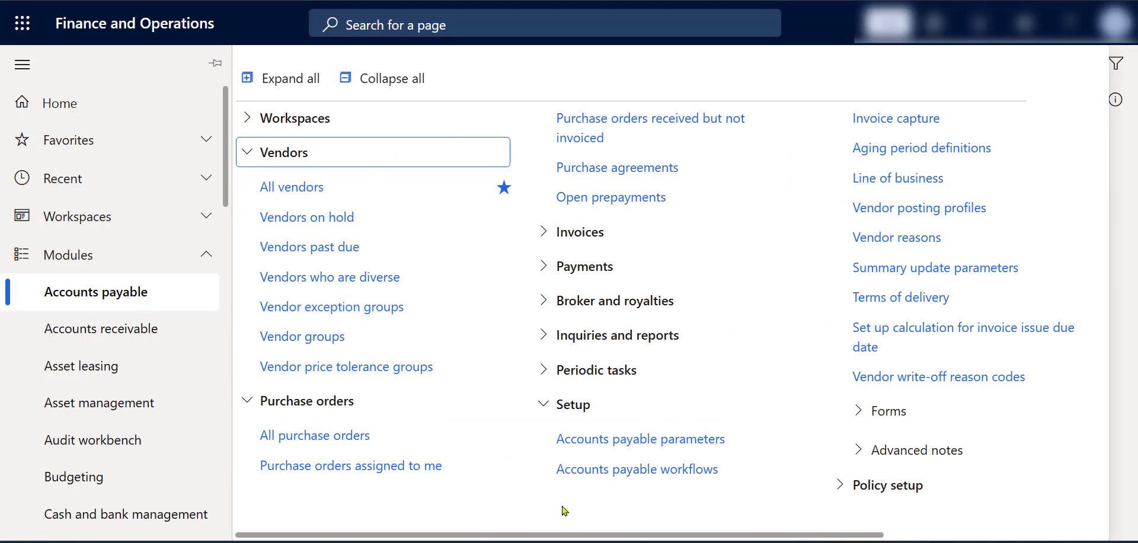
pyautogui.moveTo(578, 535); pyautogui.dragTo(801, 535)
pyautogui.click(472, 431)
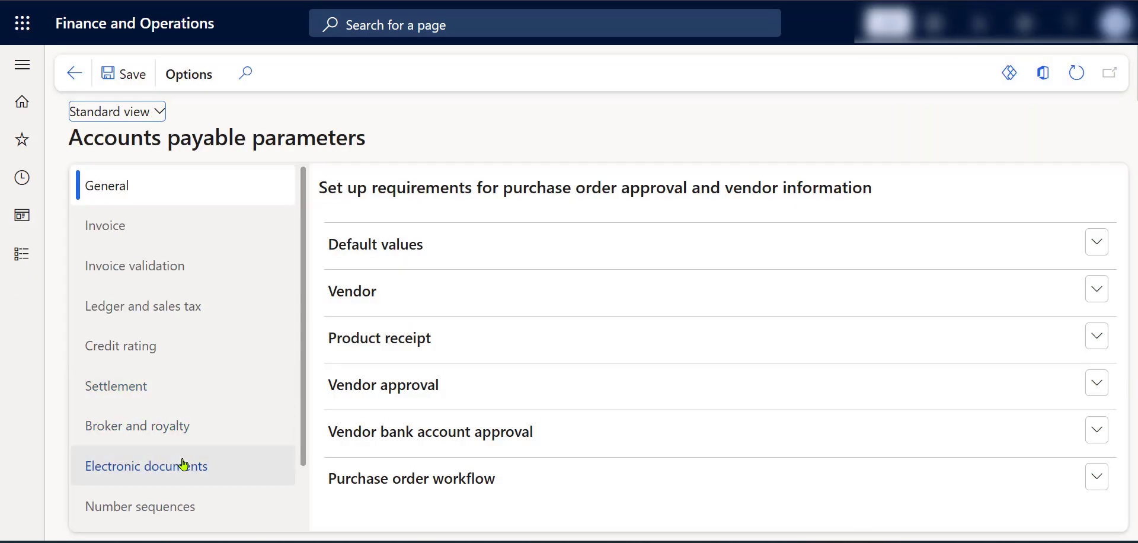
pyautogui.click(172, 505)
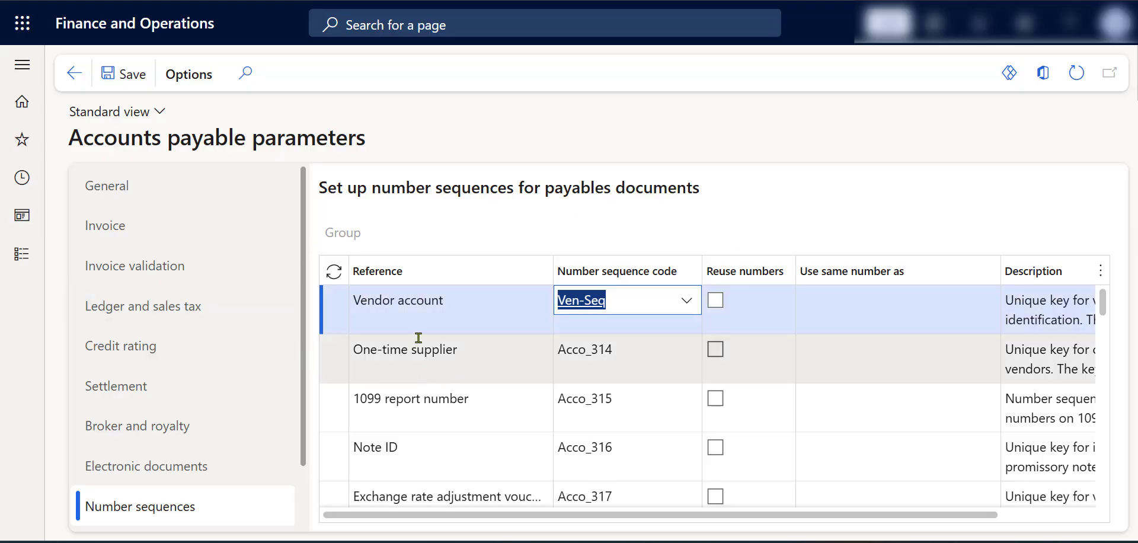
# Open the Journal names page from the journal setup of the General ledger module
pyautogui.click(22, 253)
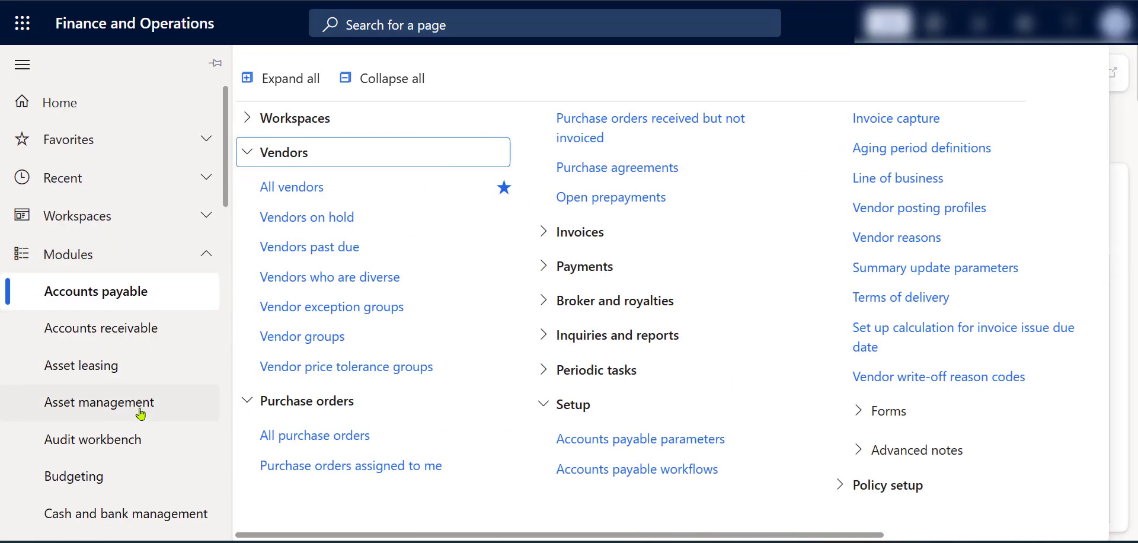
pyautogui.scroll(-3, 137, 414)
pyautogui.scroll(-5, 134, 414)
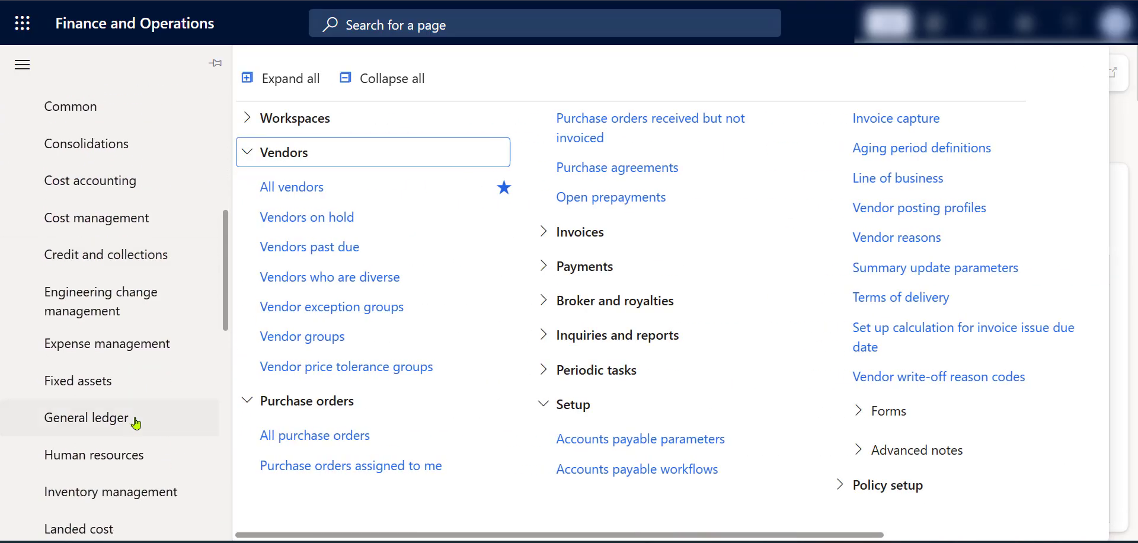
pyautogui.click(138, 420)
pyautogui.hscroll(15, 829, 442)
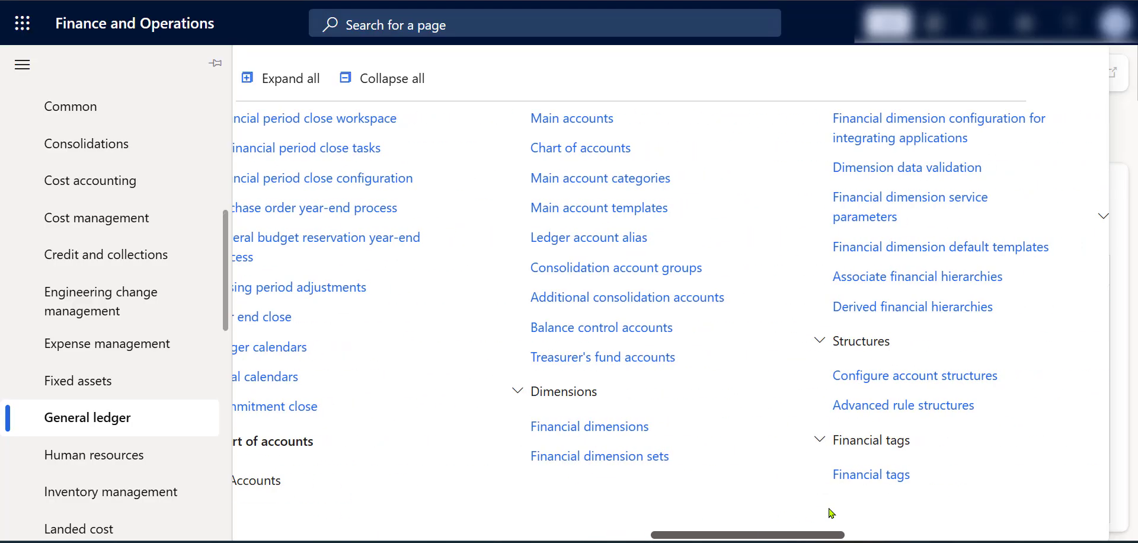
pyautogui.hscroll(10, 895, 505)
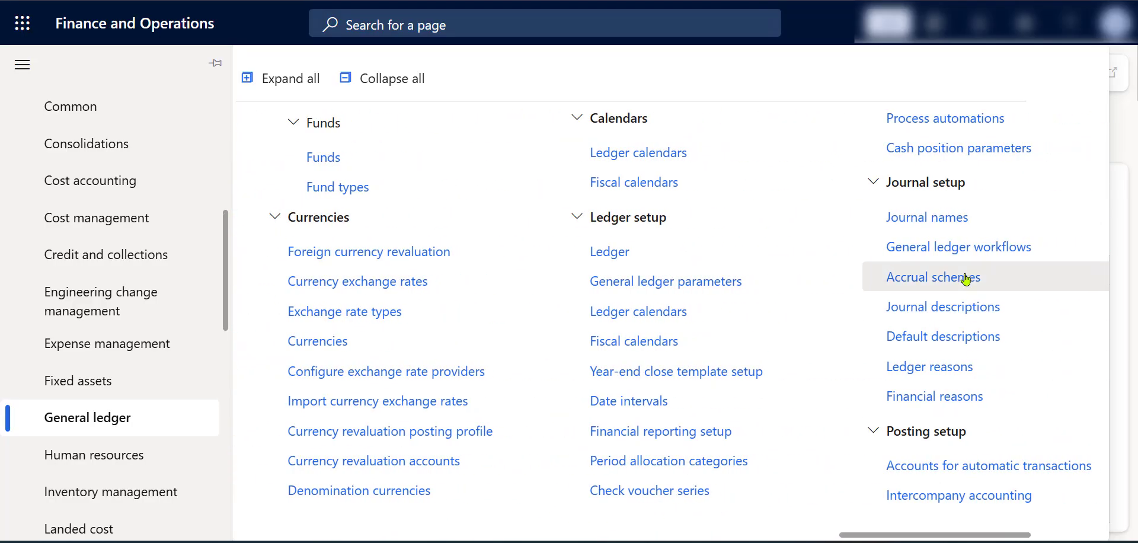
pyautogui.click(960, 219)
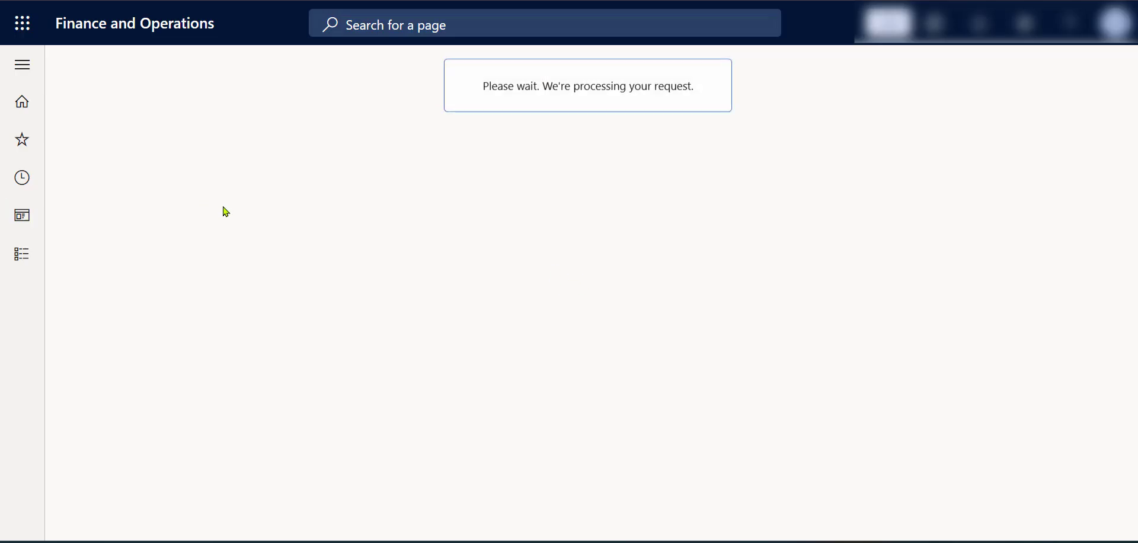
# Open the voucher series number sequence of the Allocation journal name and examine its scope, segments and format
pyautogui.click(289, 216)
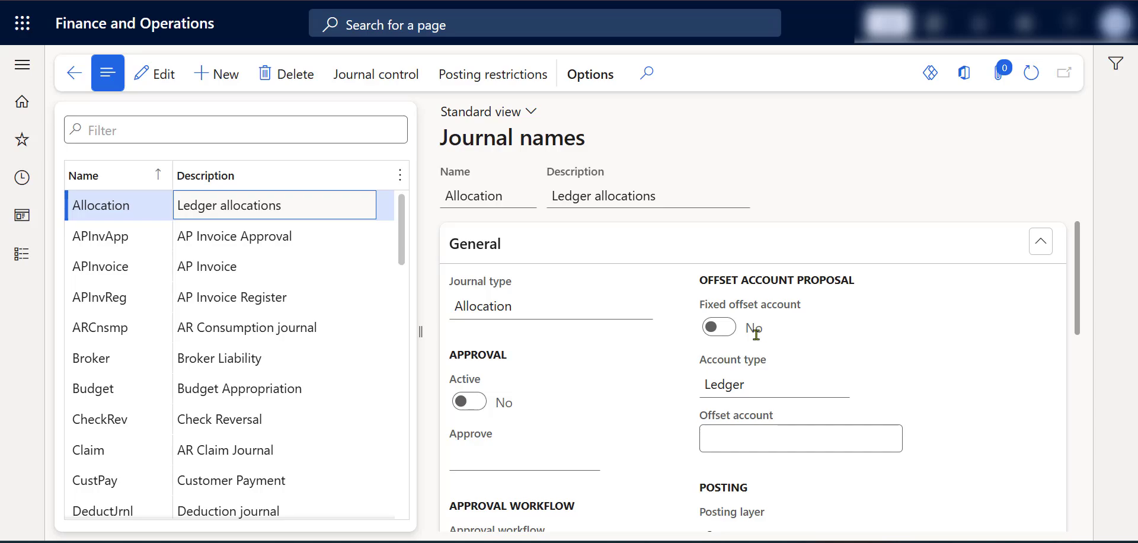
pyautogui.scroll(-2, 748, 339)
pyautogui.scroll(-3, 749, 339)
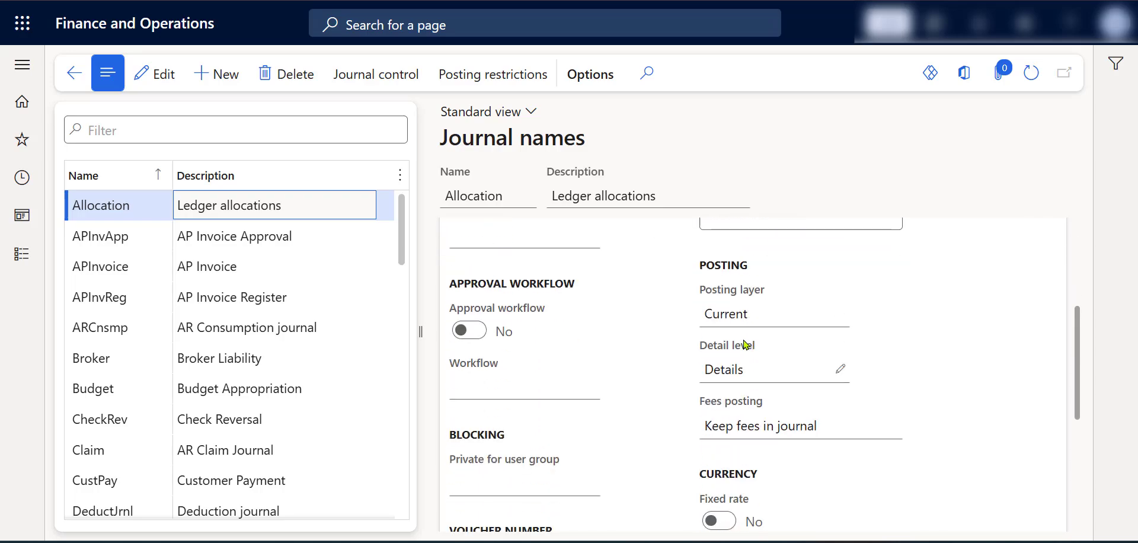
pyautogui.moveTo(746, 345)
pyautogui.scroll(-3, 741, 373)
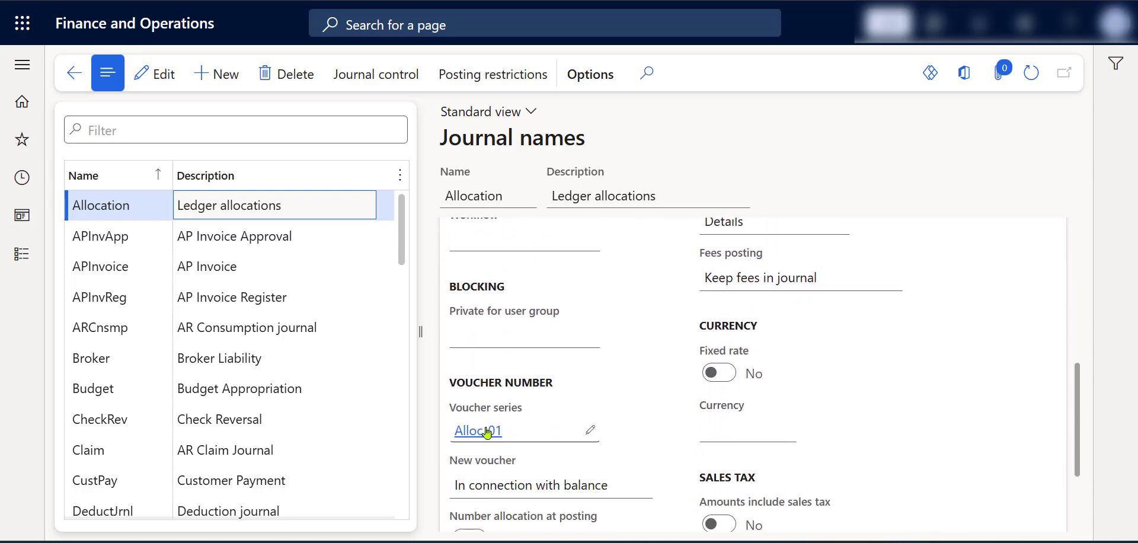
pyautogui.click(485, 433)
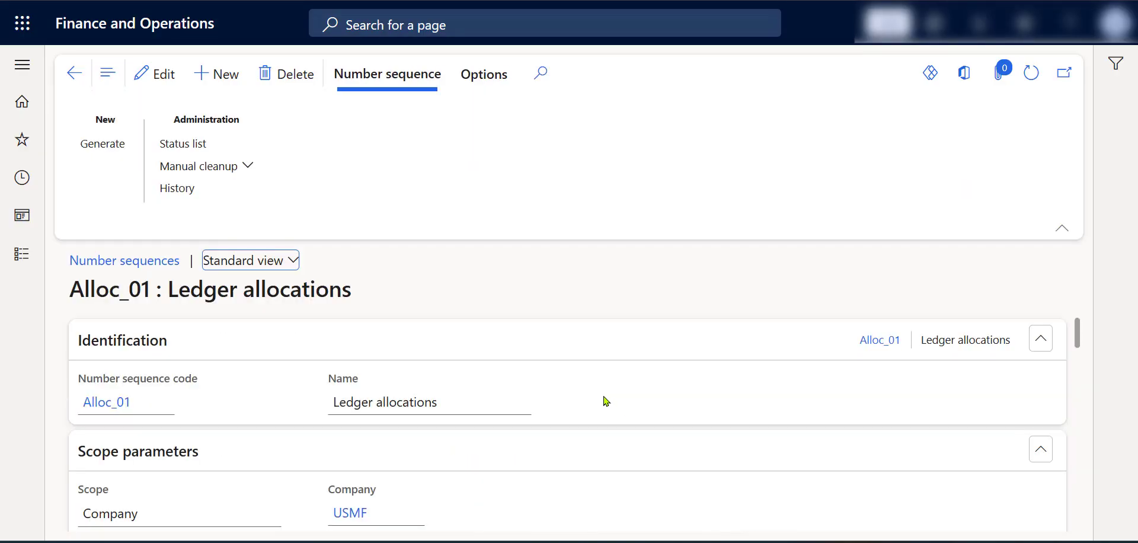
pyautogui.scroll(-3, 403, 409)
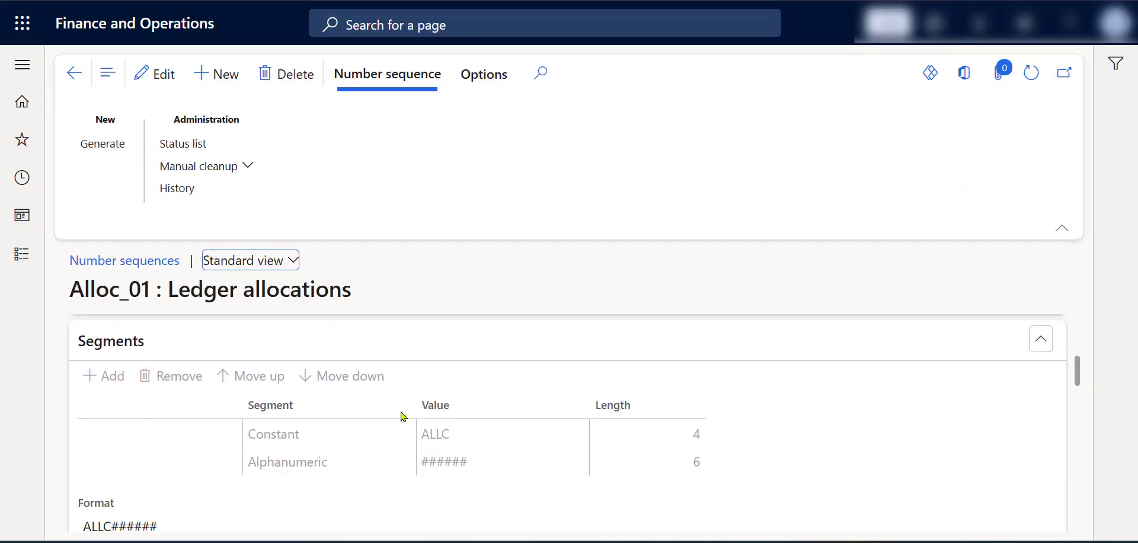